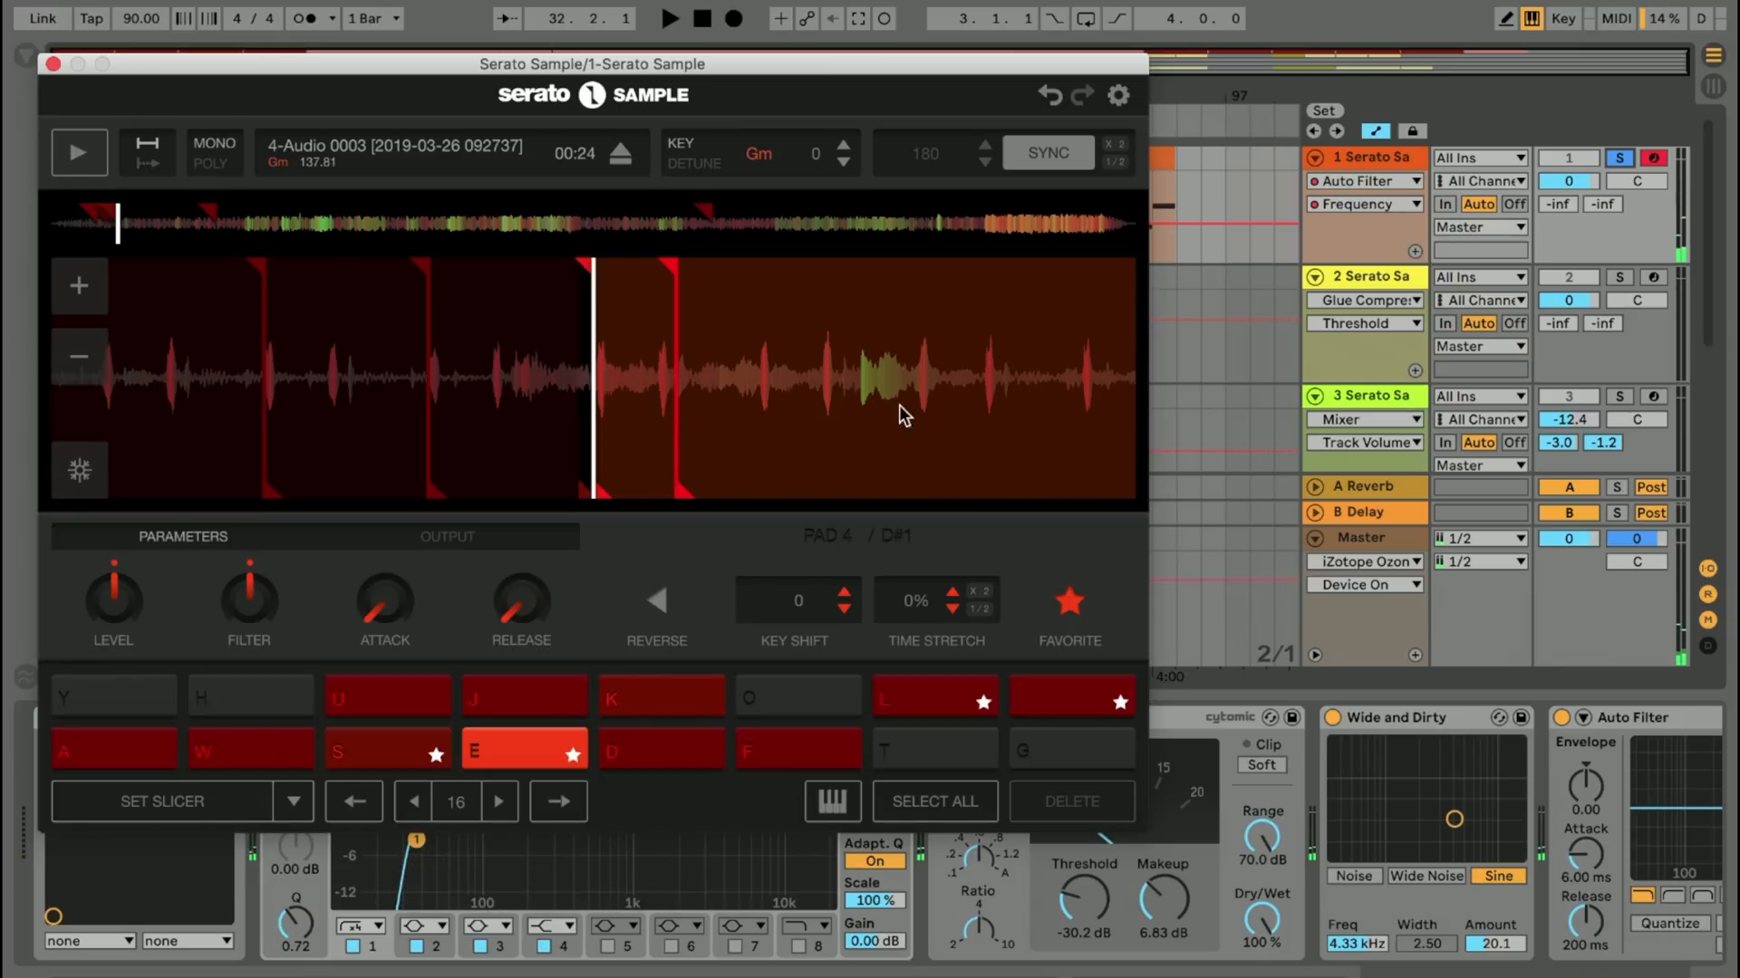
Step: Select track 1, show the clip's notes, move the sampler window off the arrangement, and play the sample in its original key
left_click(1356, 163)
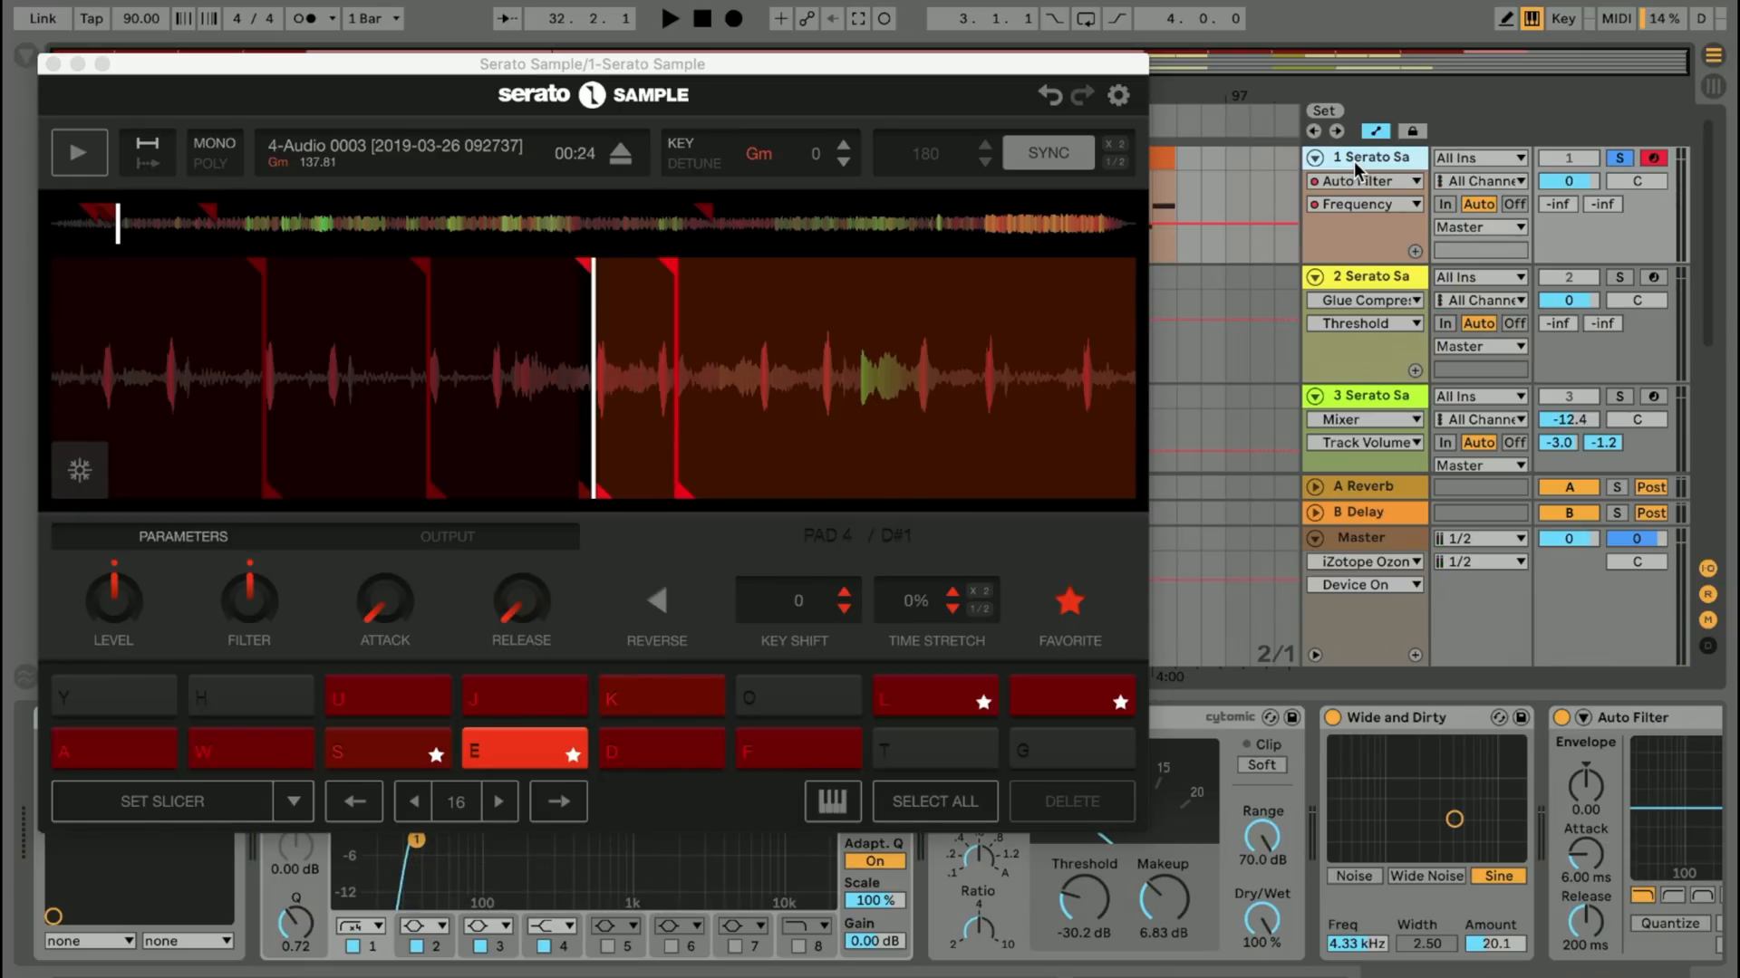
key("shift+Tab")
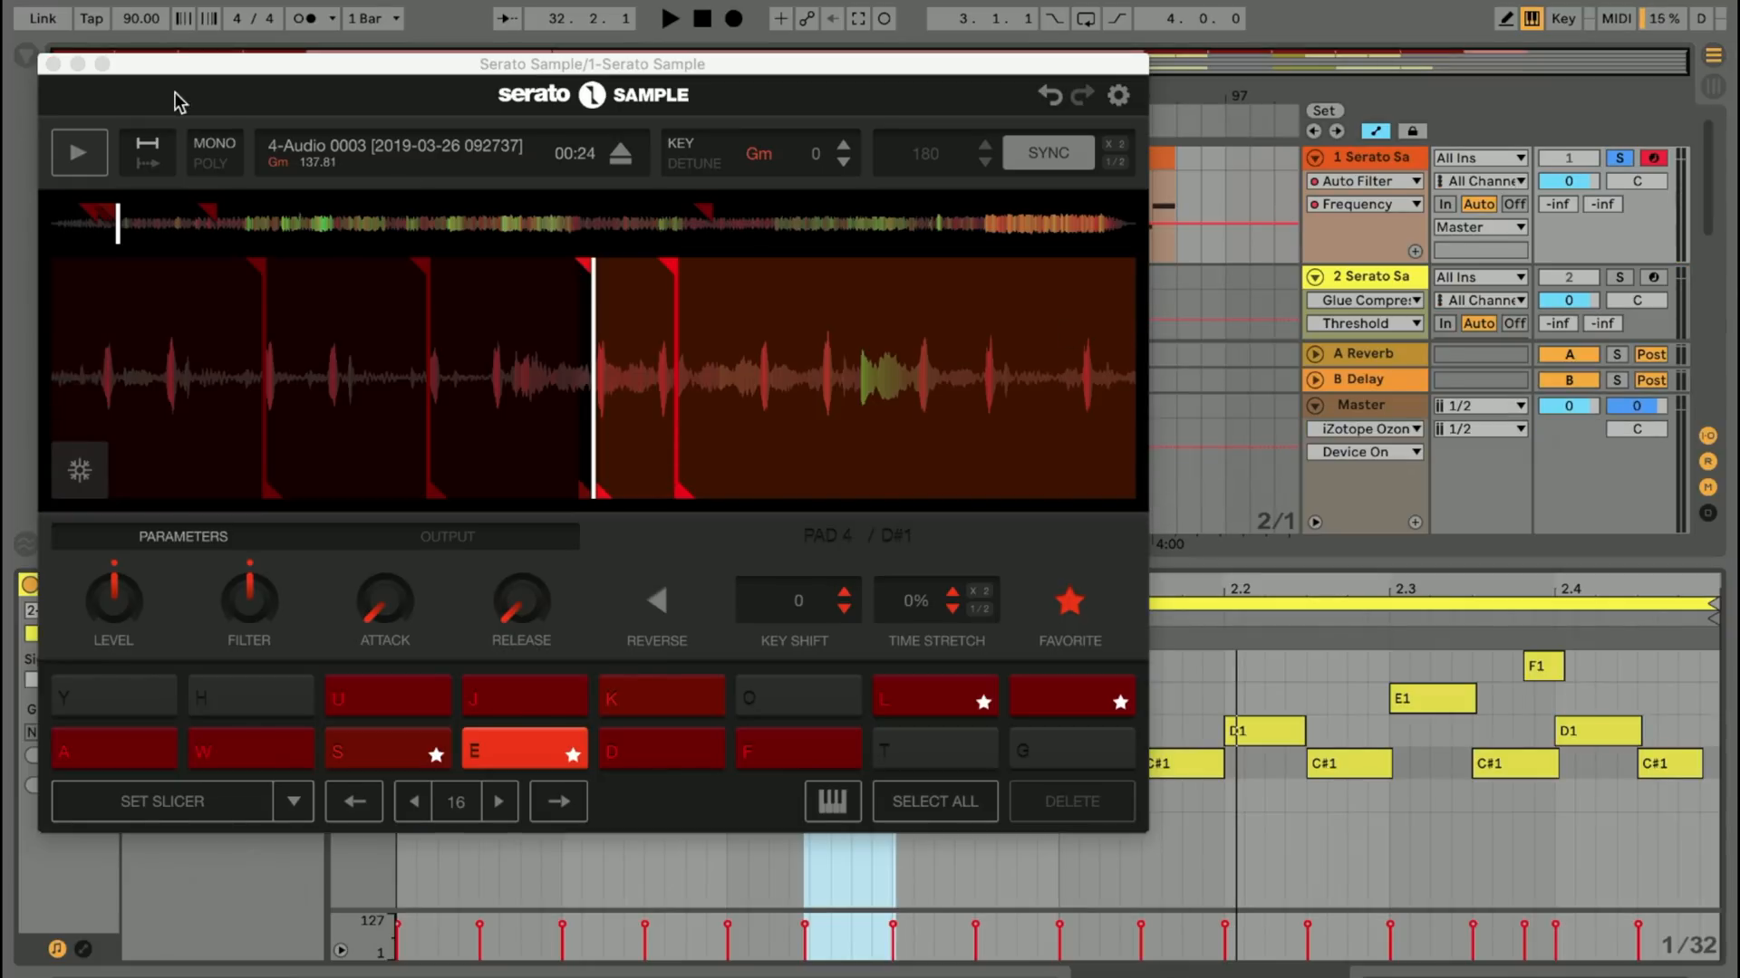
left_click_drag(153, 63, 699, 0)
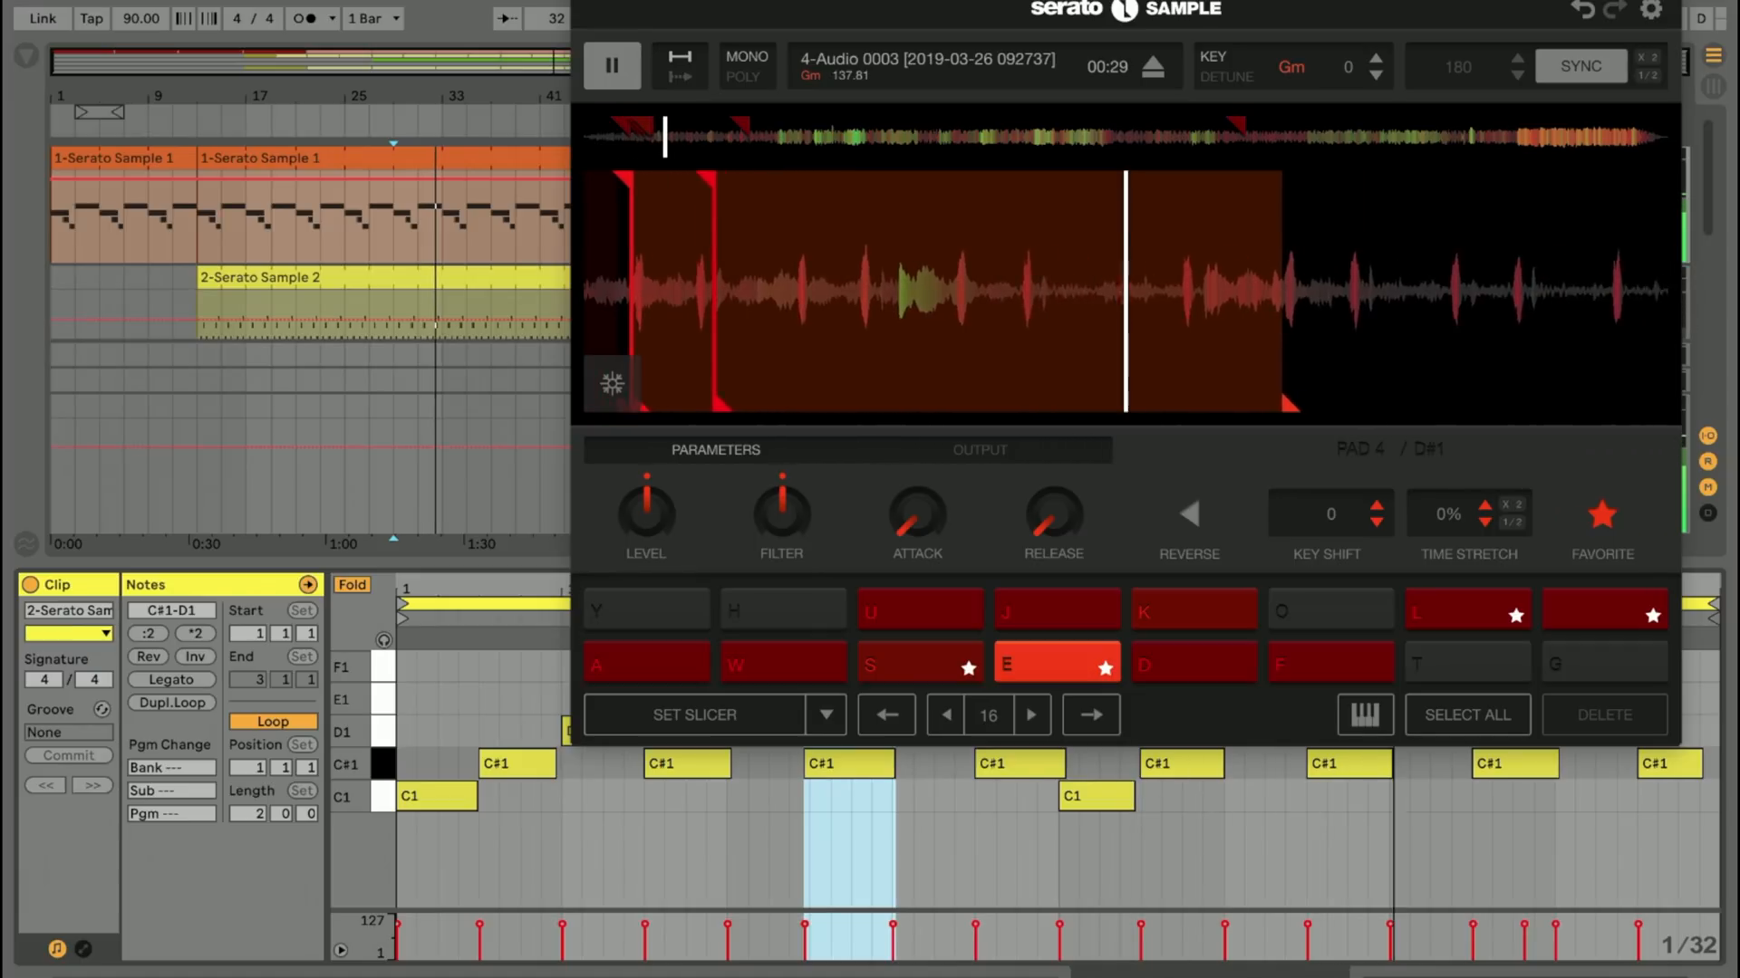
key("space")
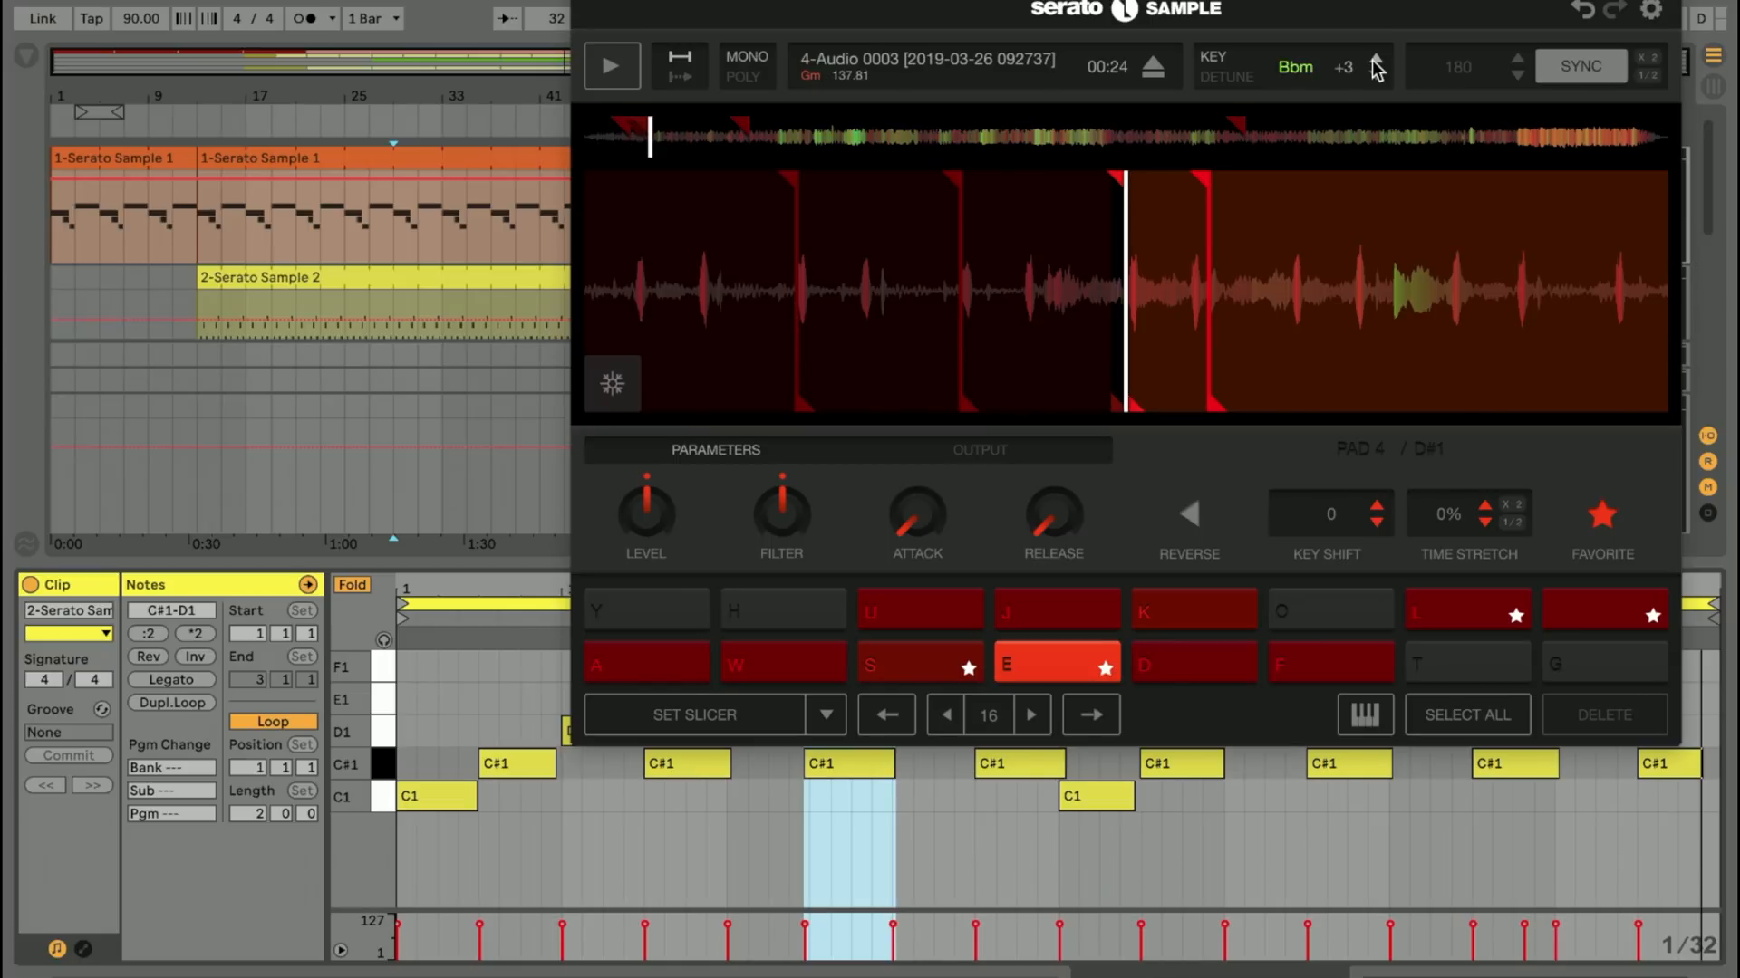
Step: Shift the track 1 sample's key up to +4 (Bm), play it back, and close the sampler window
left_click_drag(875, 1, 629, 12)
key("space")
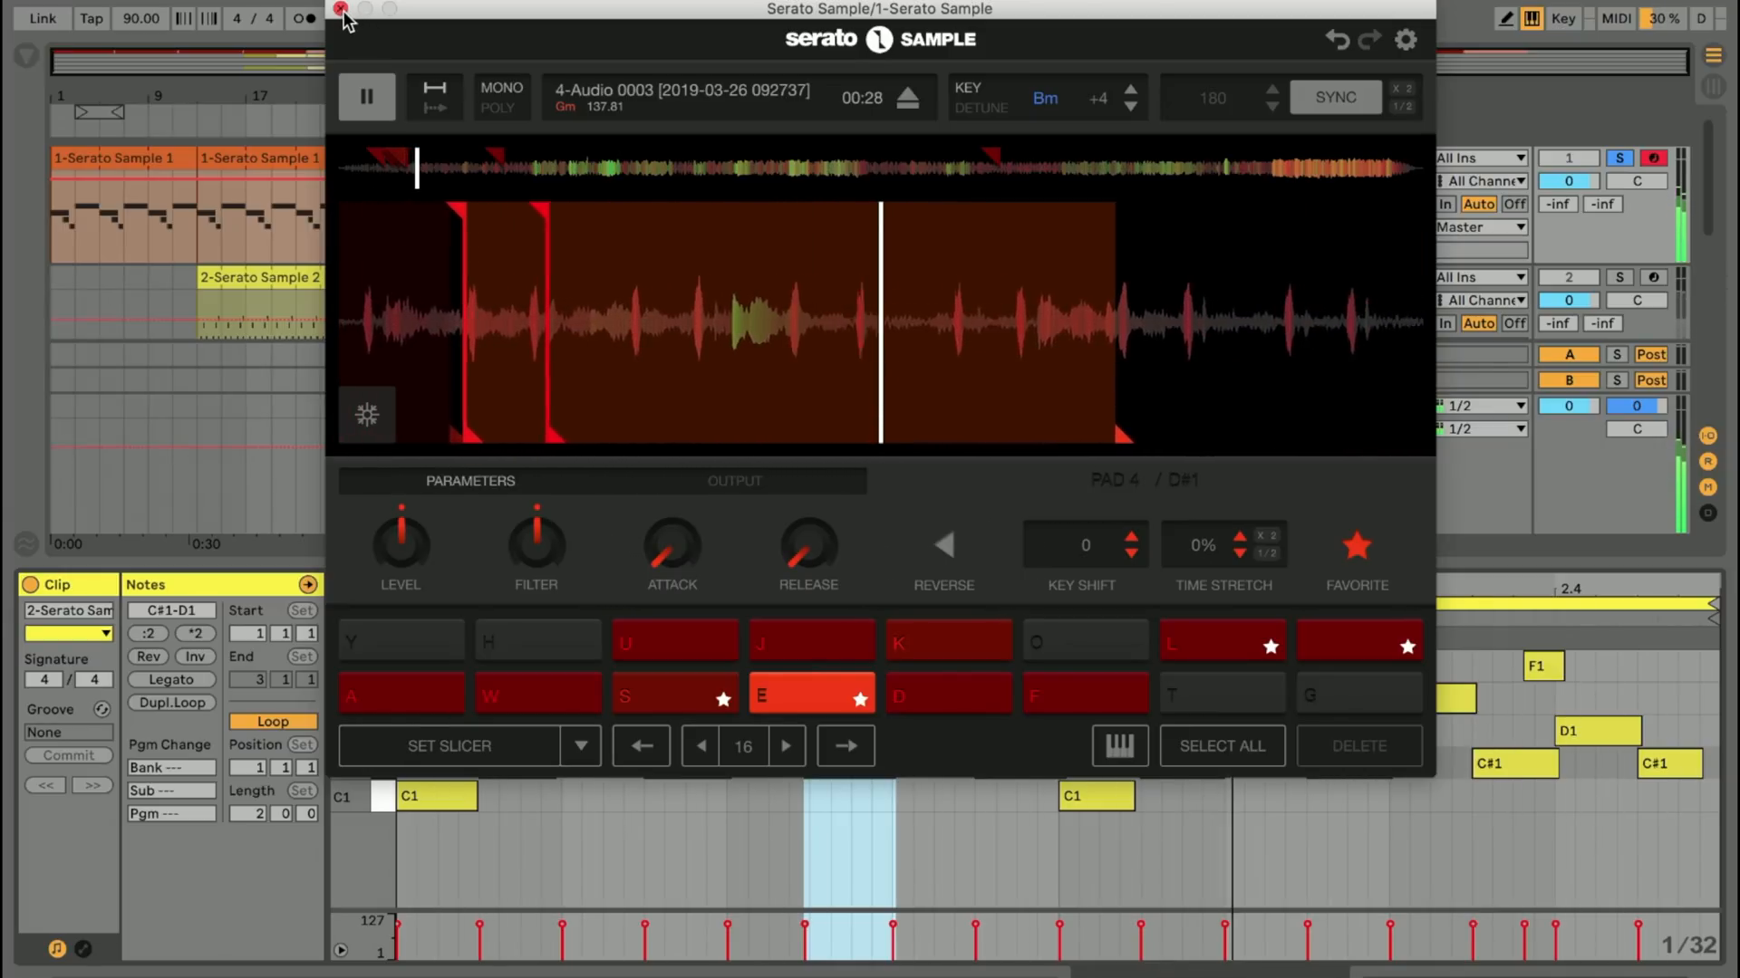
key("space")
left_click(340, 9)
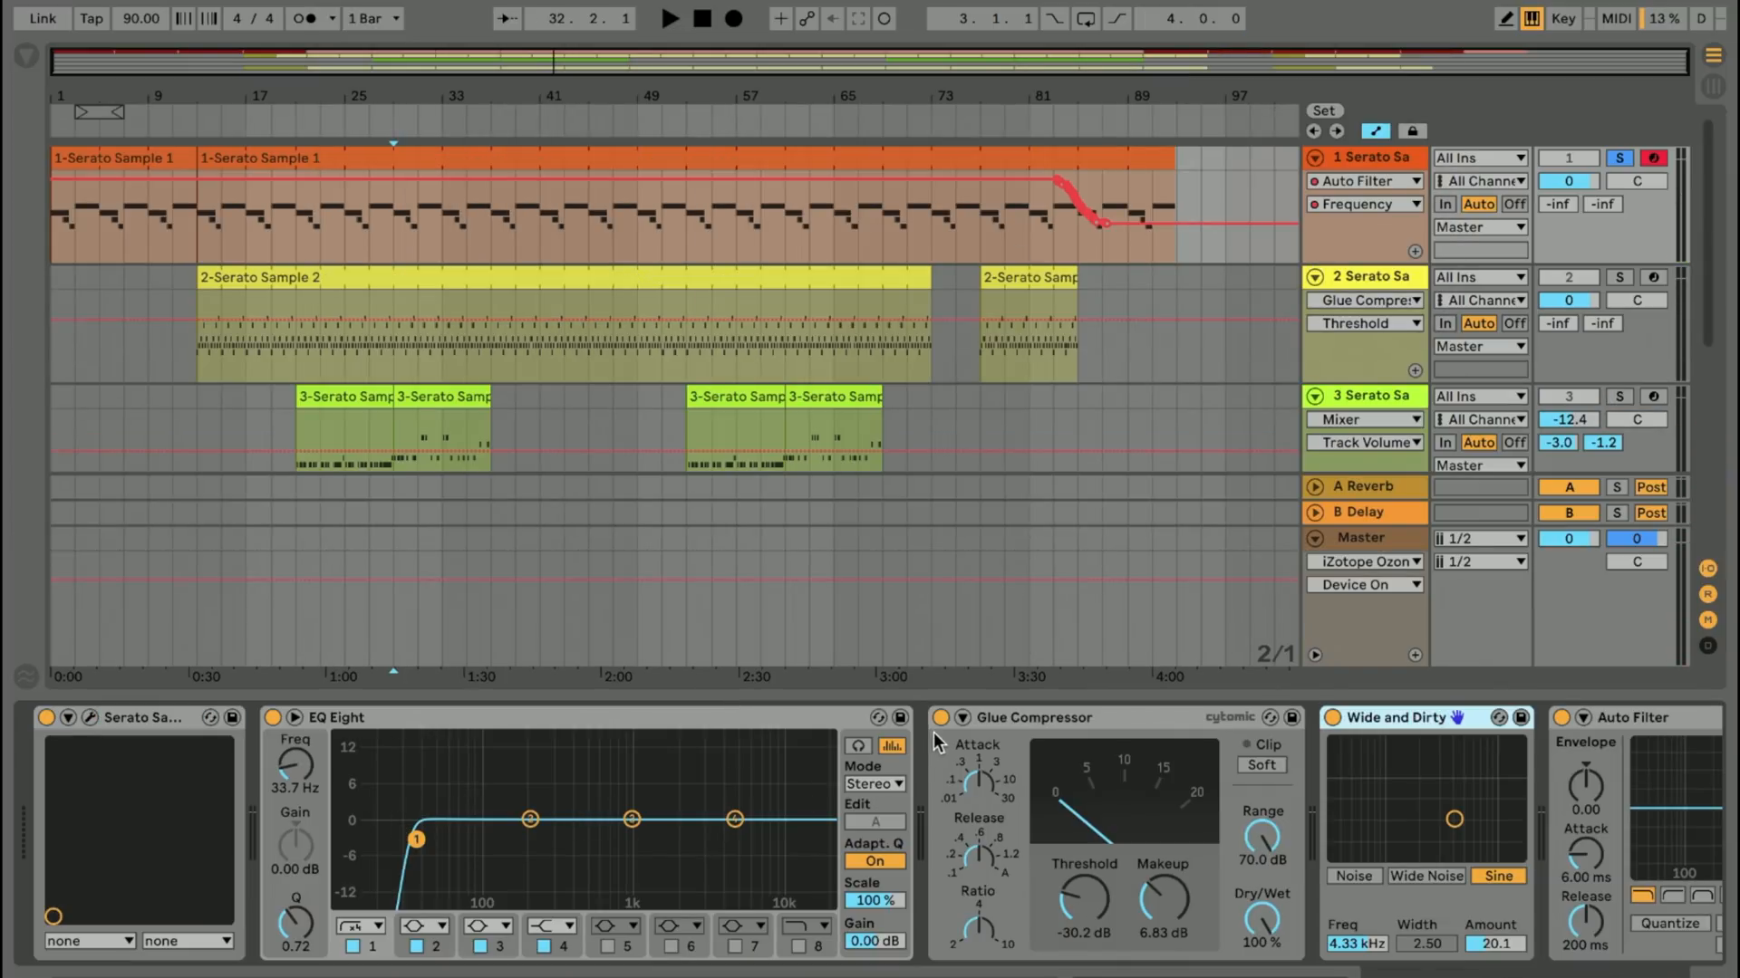
Step: Review the effect chain on track 1 through to HalfTime and play the processed sample
scroll(989, 731, "right", 5)
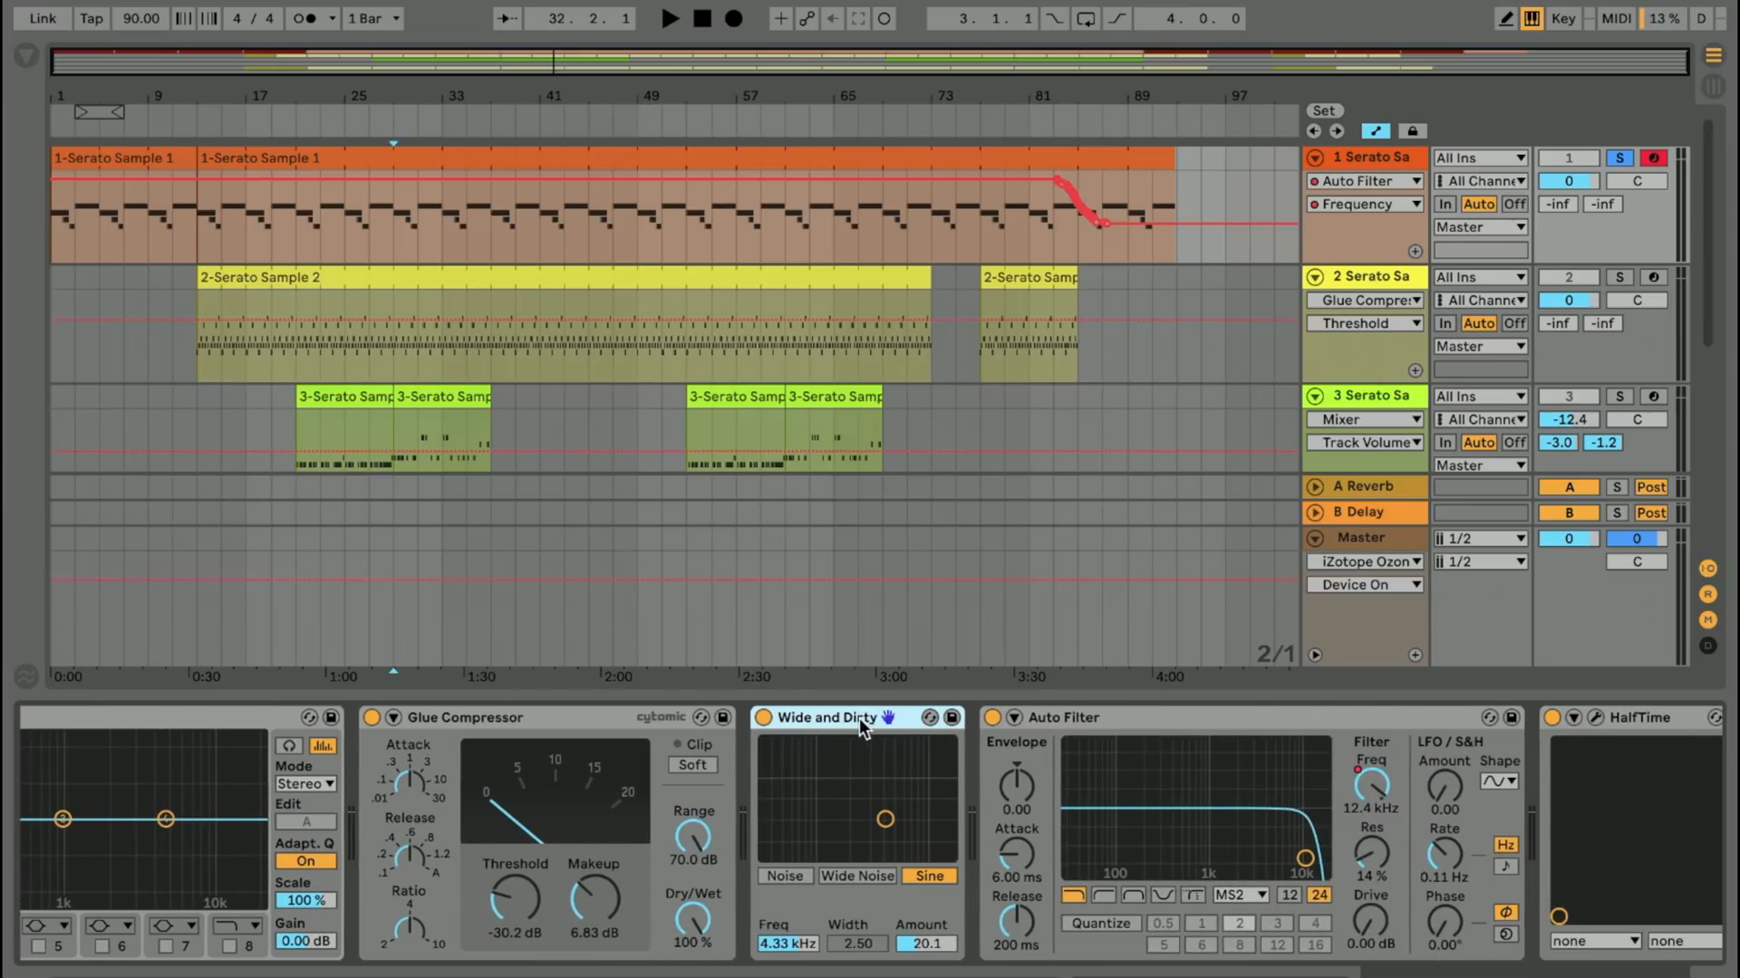
scroll(1154, 756, "right", 2)
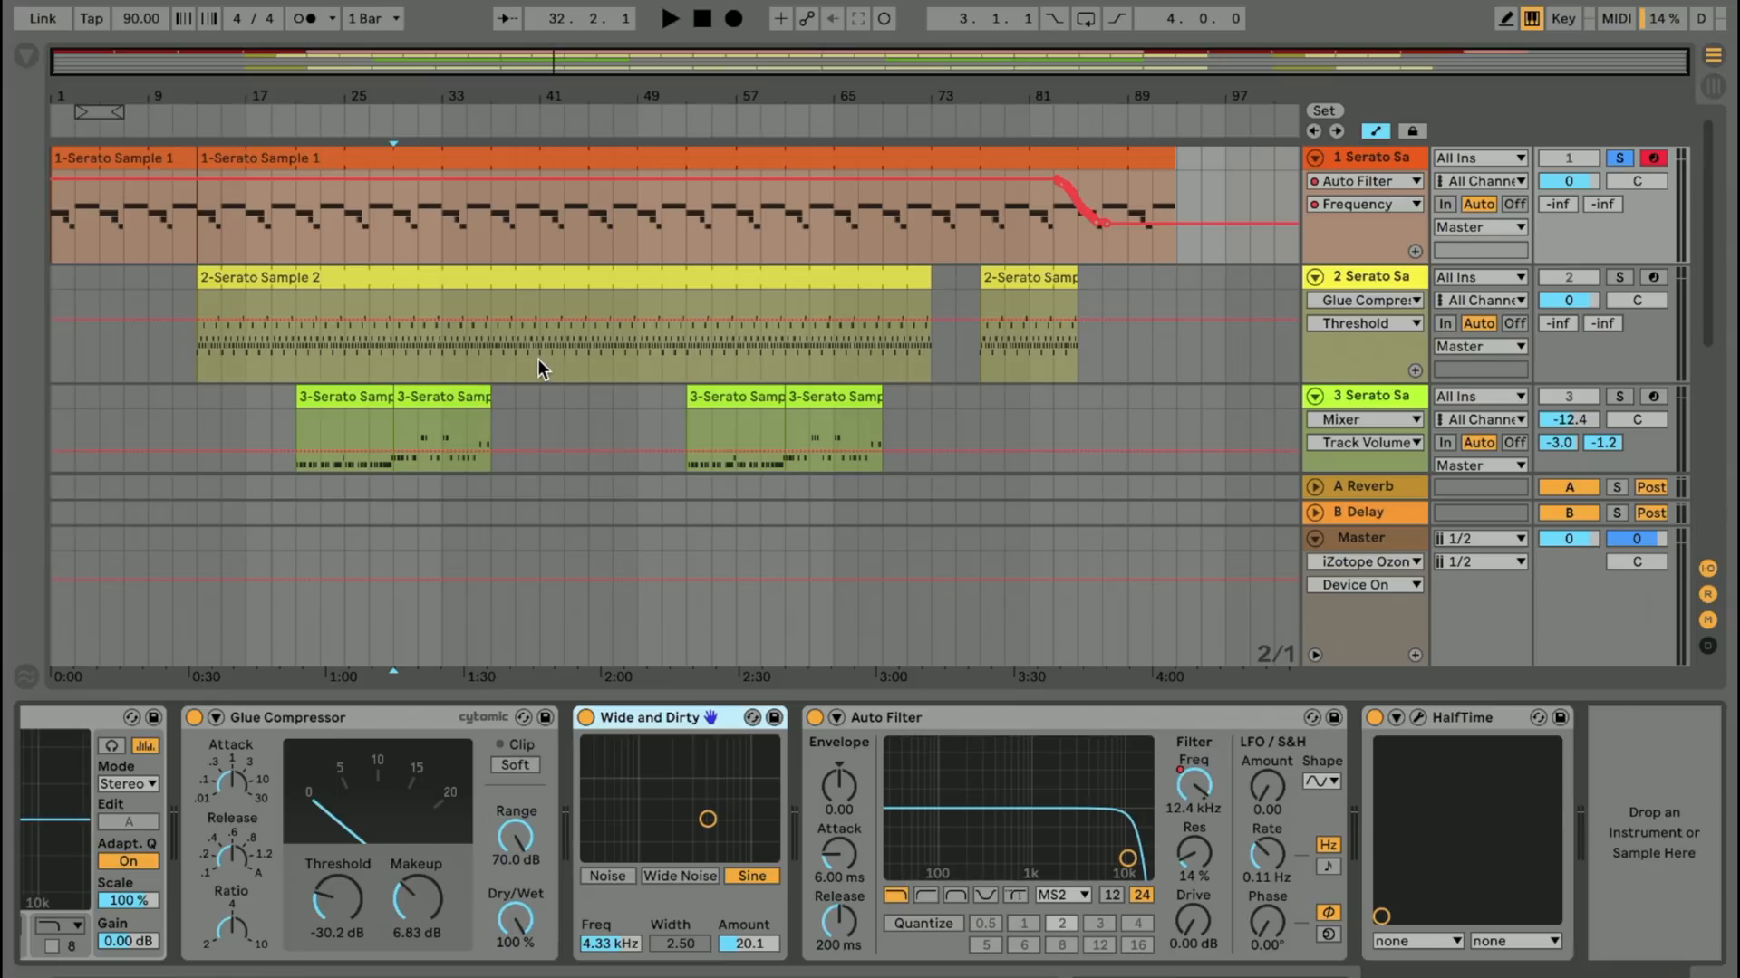
key("space")
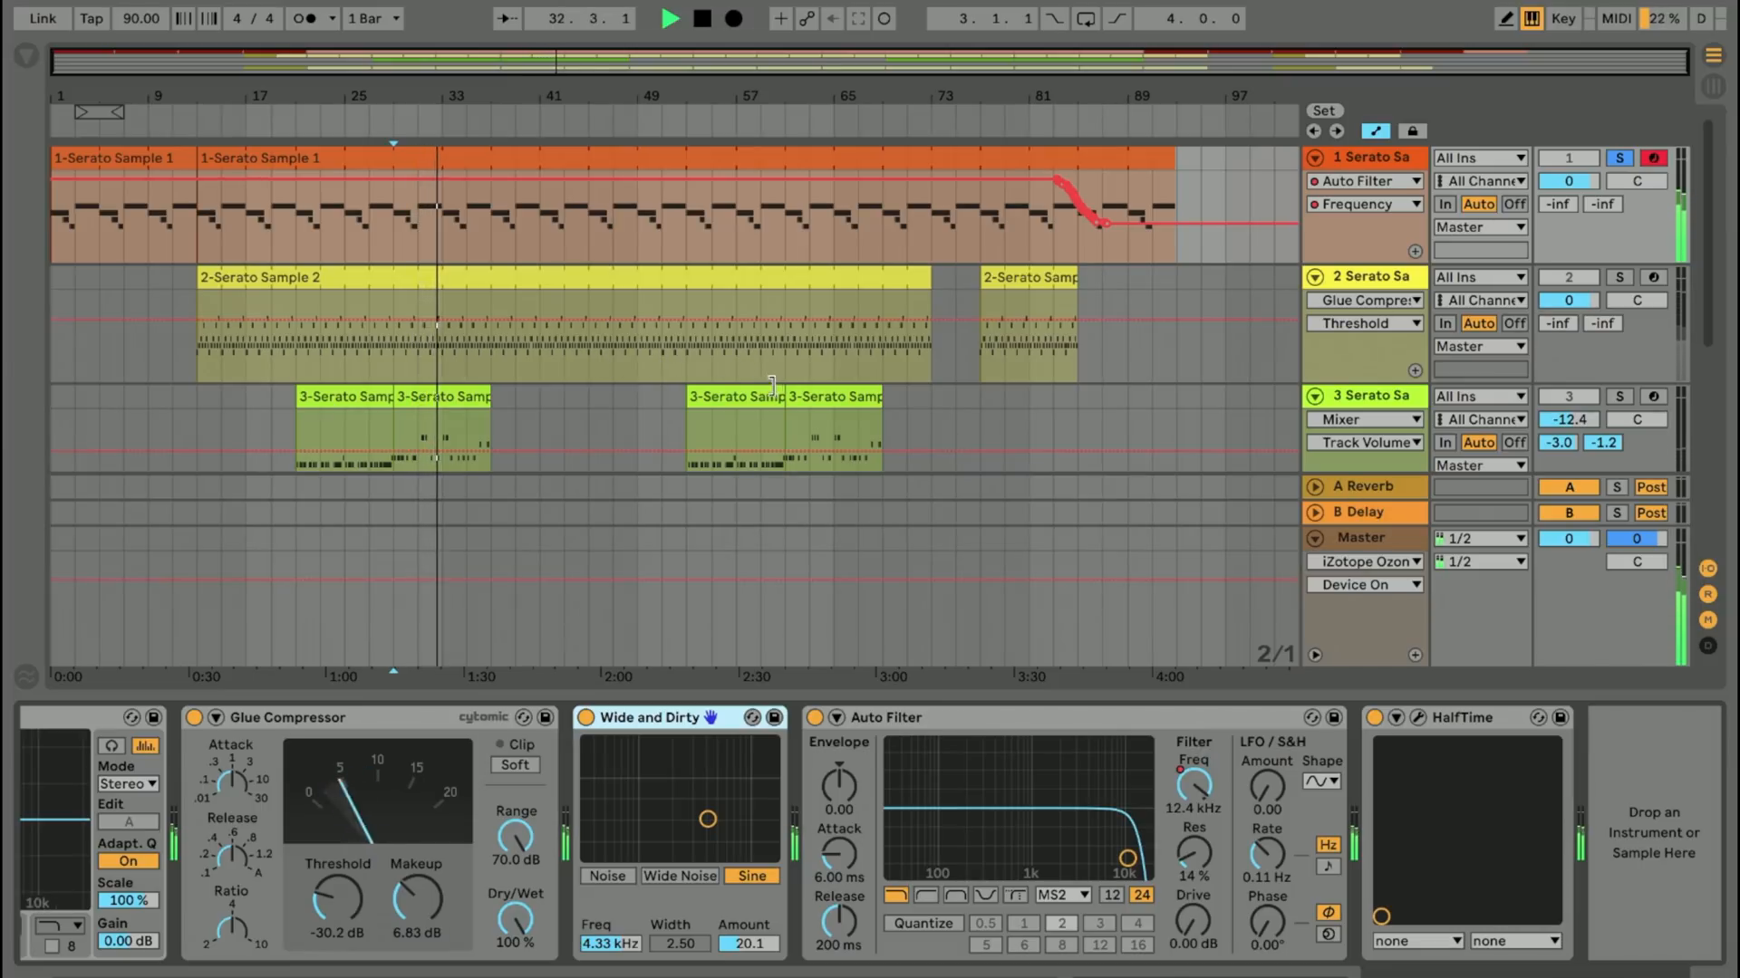
key("space")
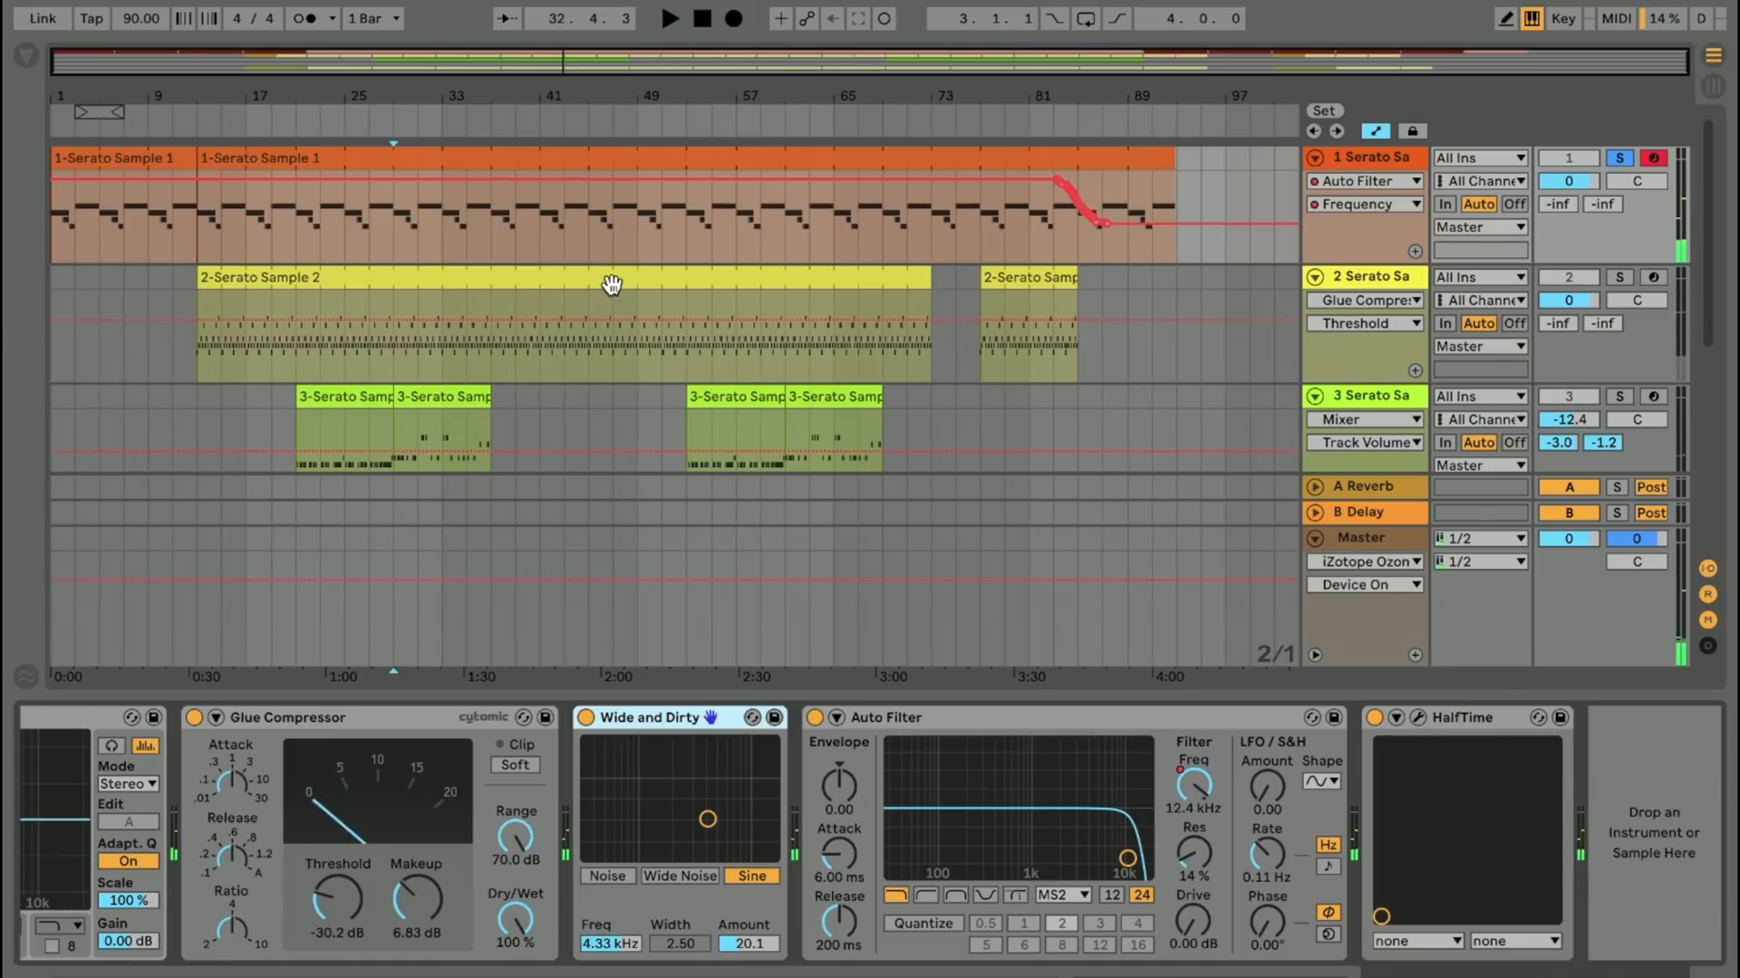
Step: Open Serato Sample for the long drum clip on track 2, and solo and arm that track
left_click(612, 285)
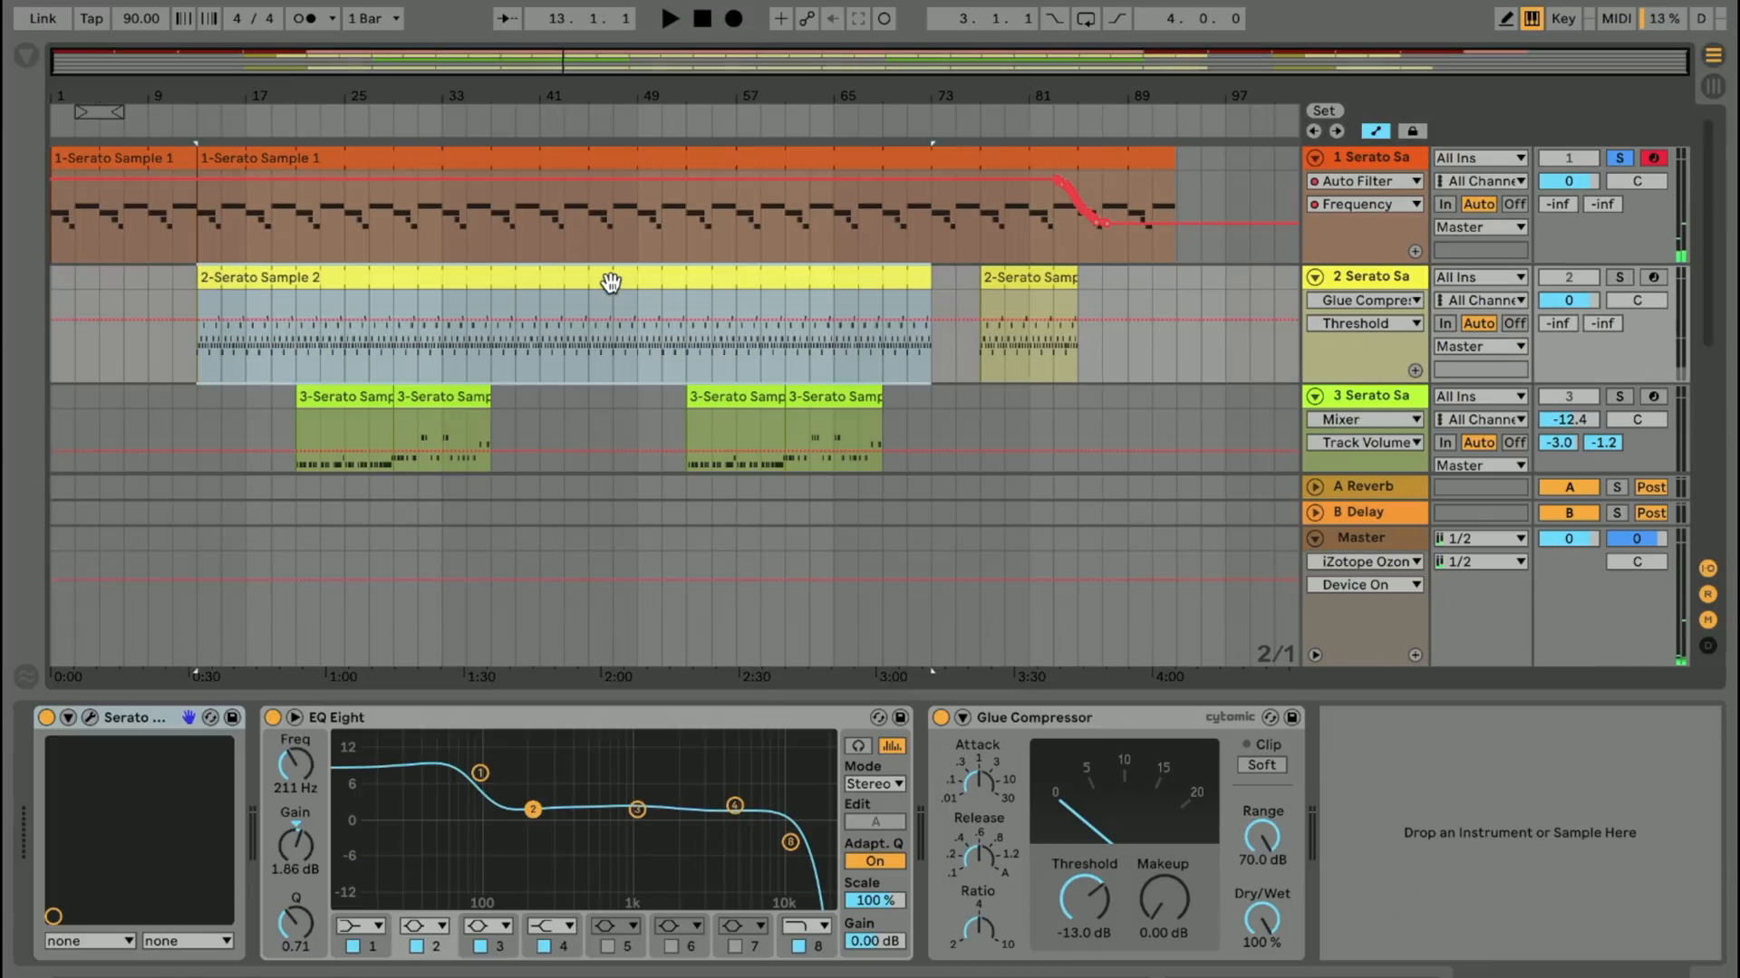
left_click(90, 720)
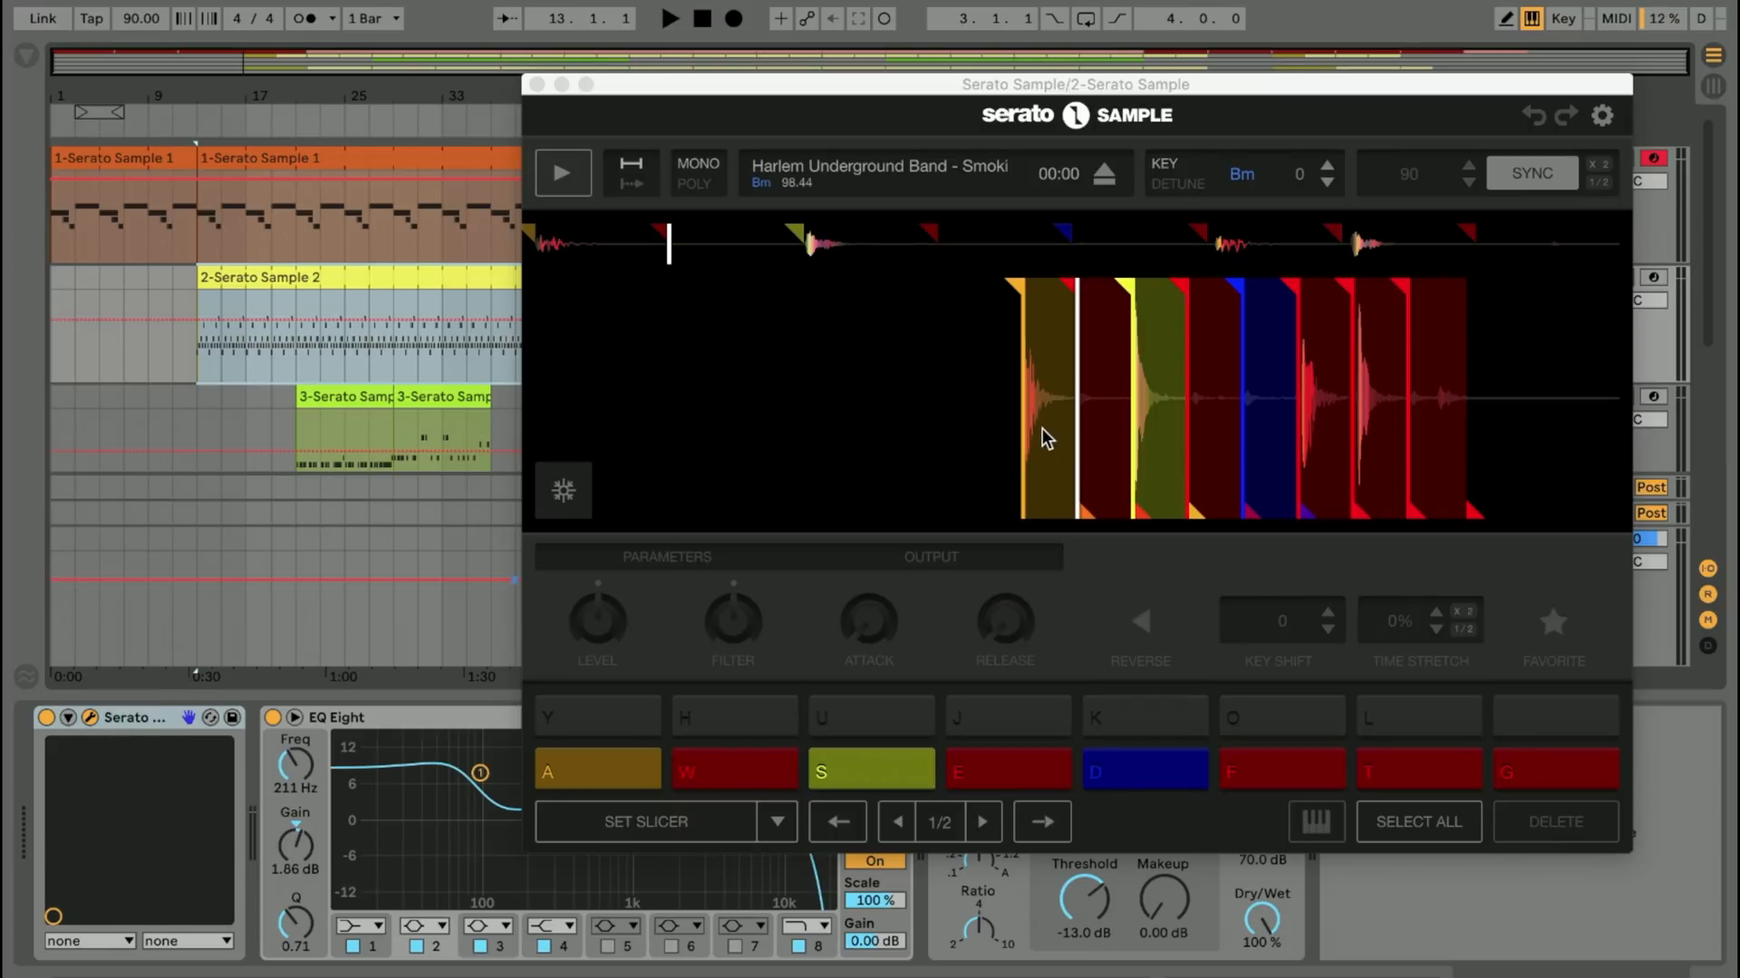
left_click(1653, 279)
key("a")
left_click_drag(1442, 88, 1264, 95)
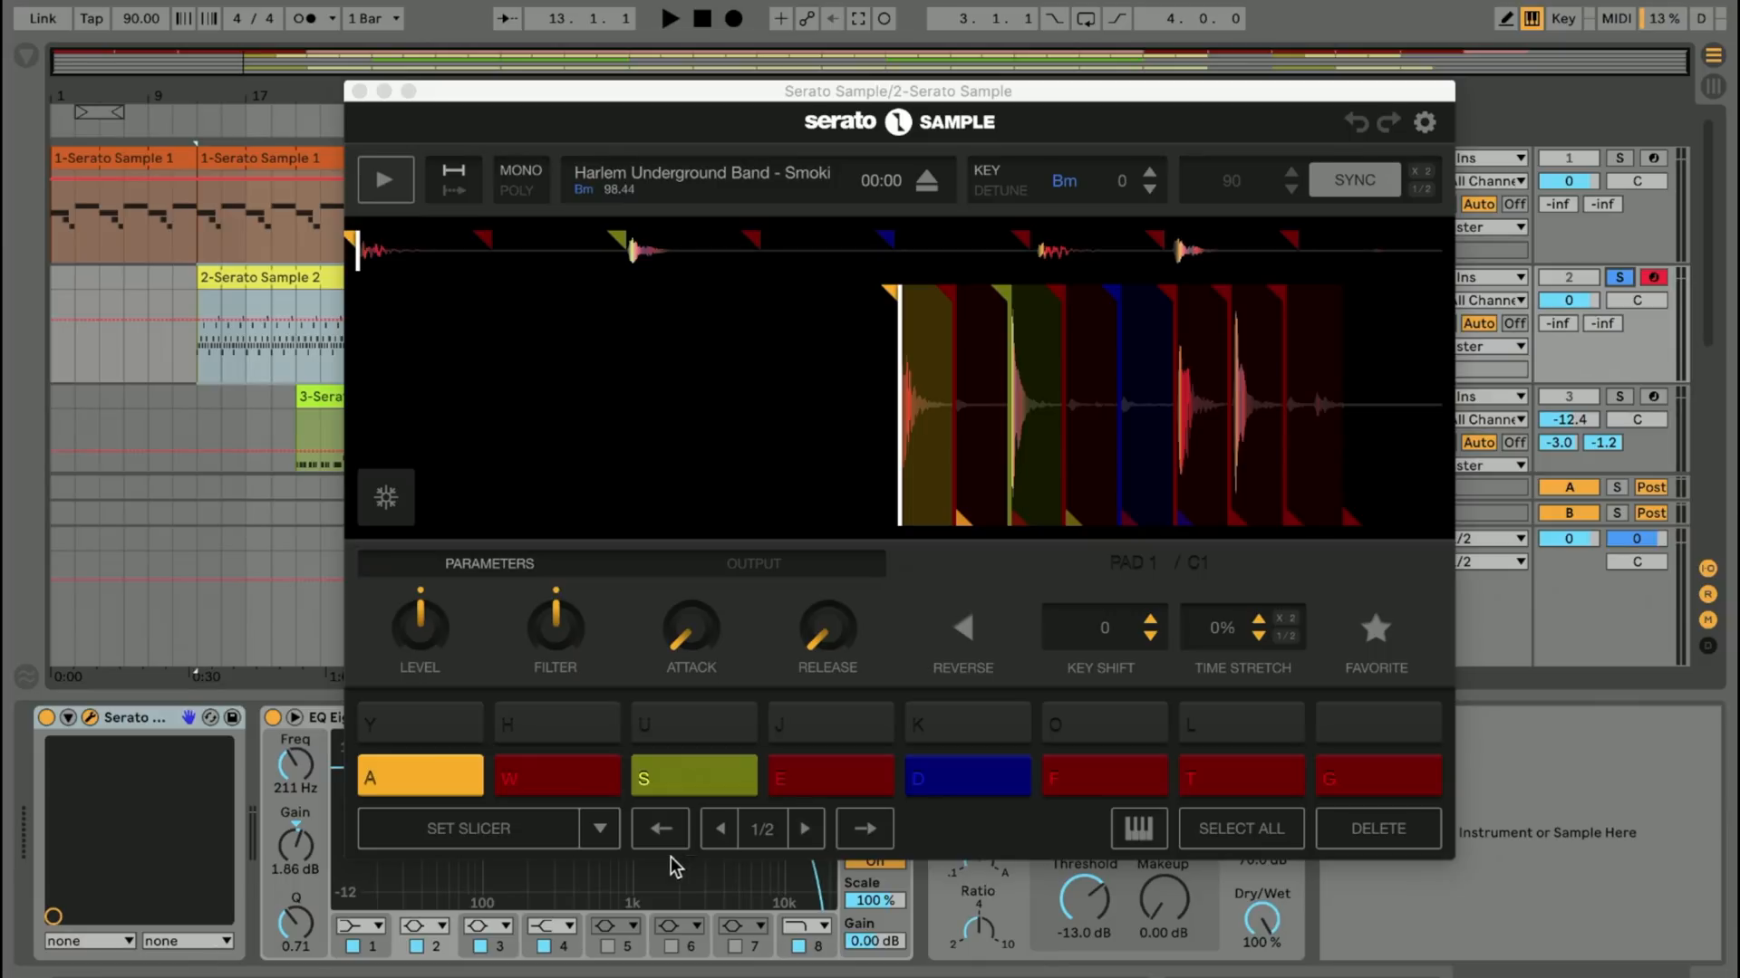
Step: Audition the Harlem Underground Band drum slices on pads A, W, S and D
key("w")
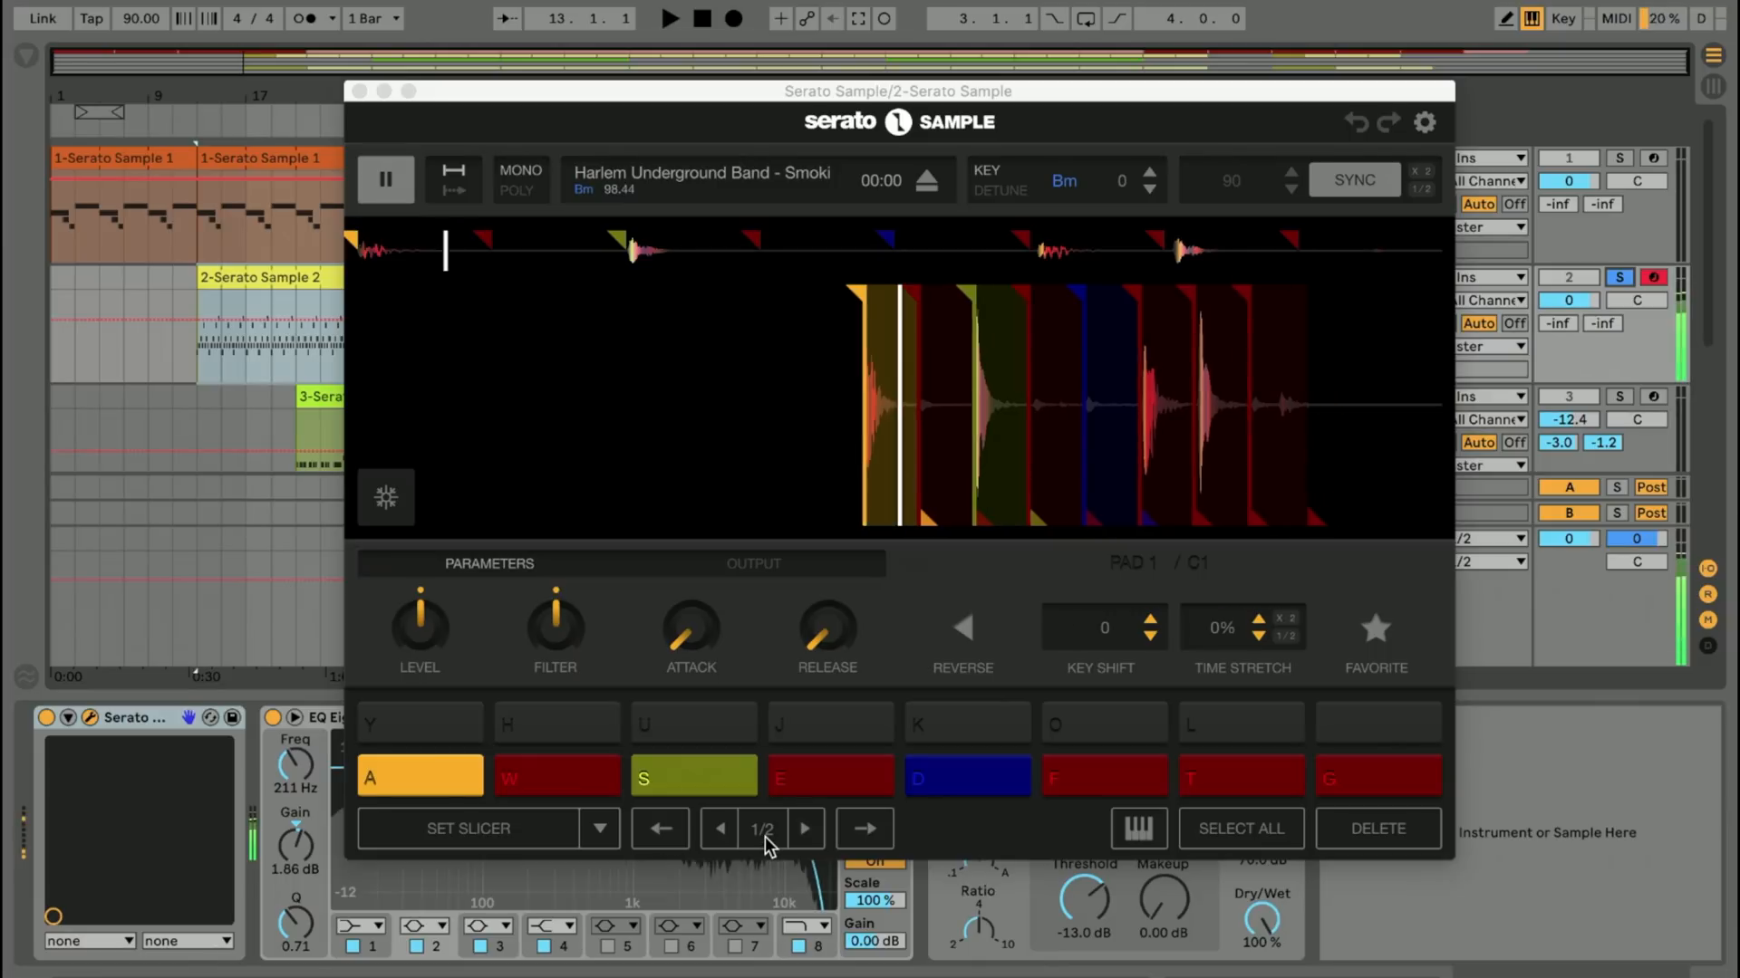
key("w")
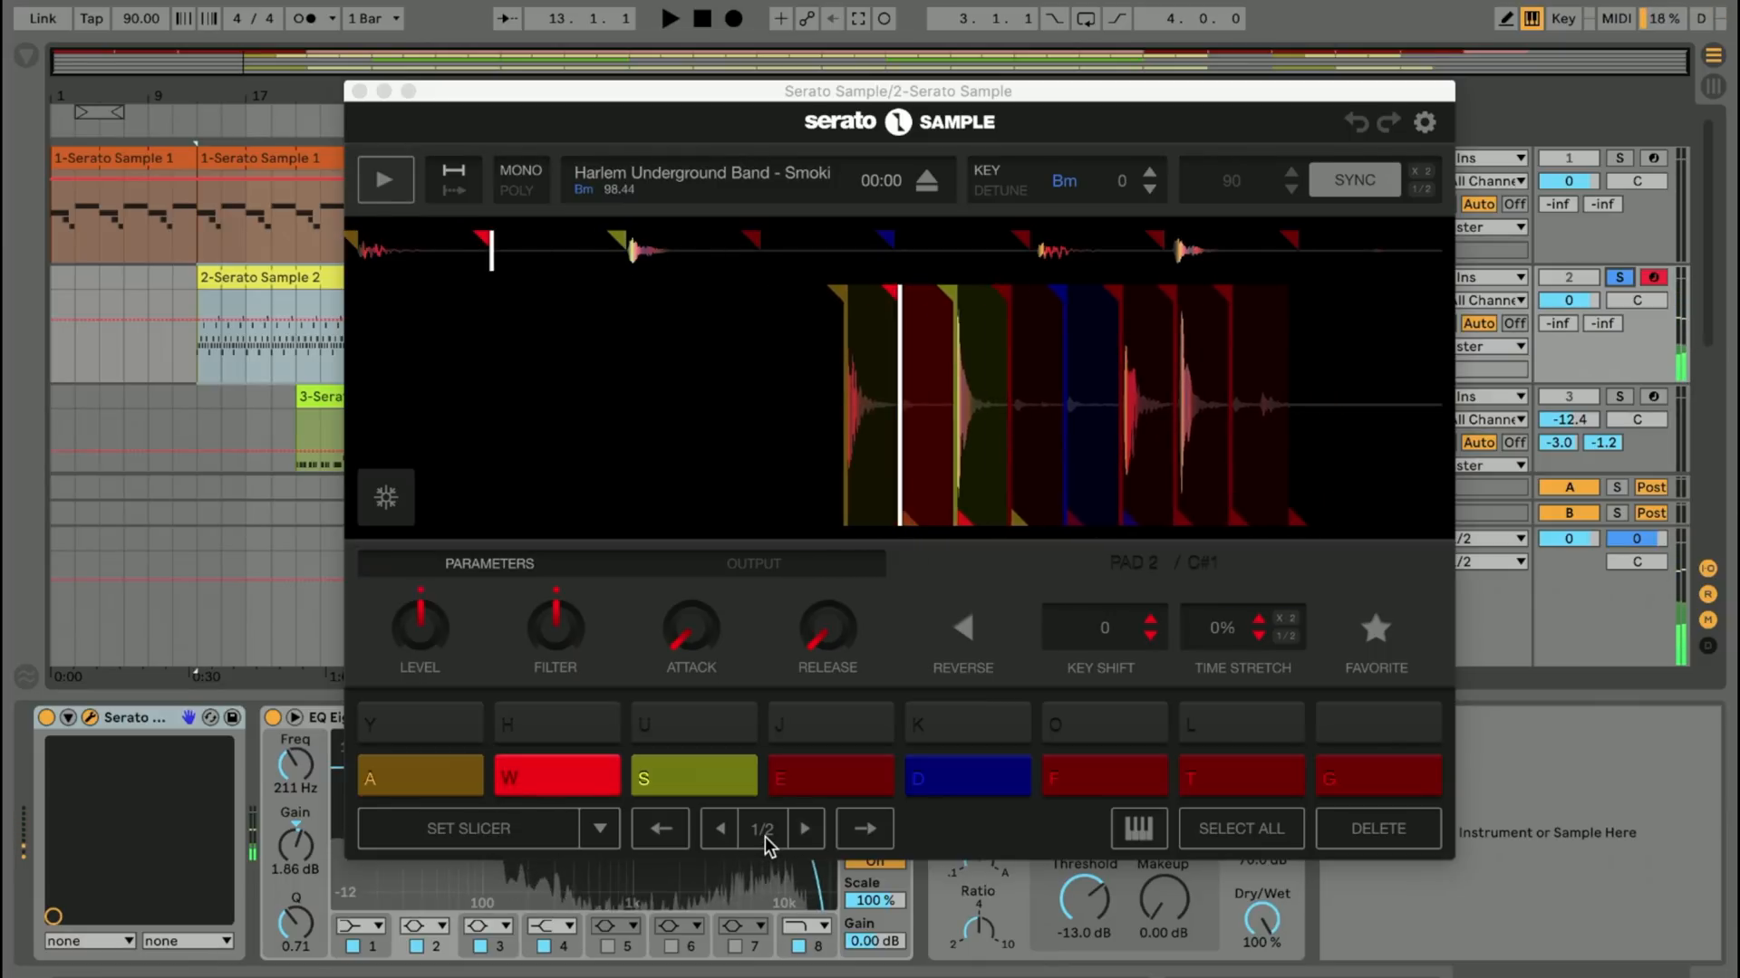
key("s")
key("w")
key("a")
key("w")
key("s")
key("d")
key("d")
key("d")
key("s")
key("a")
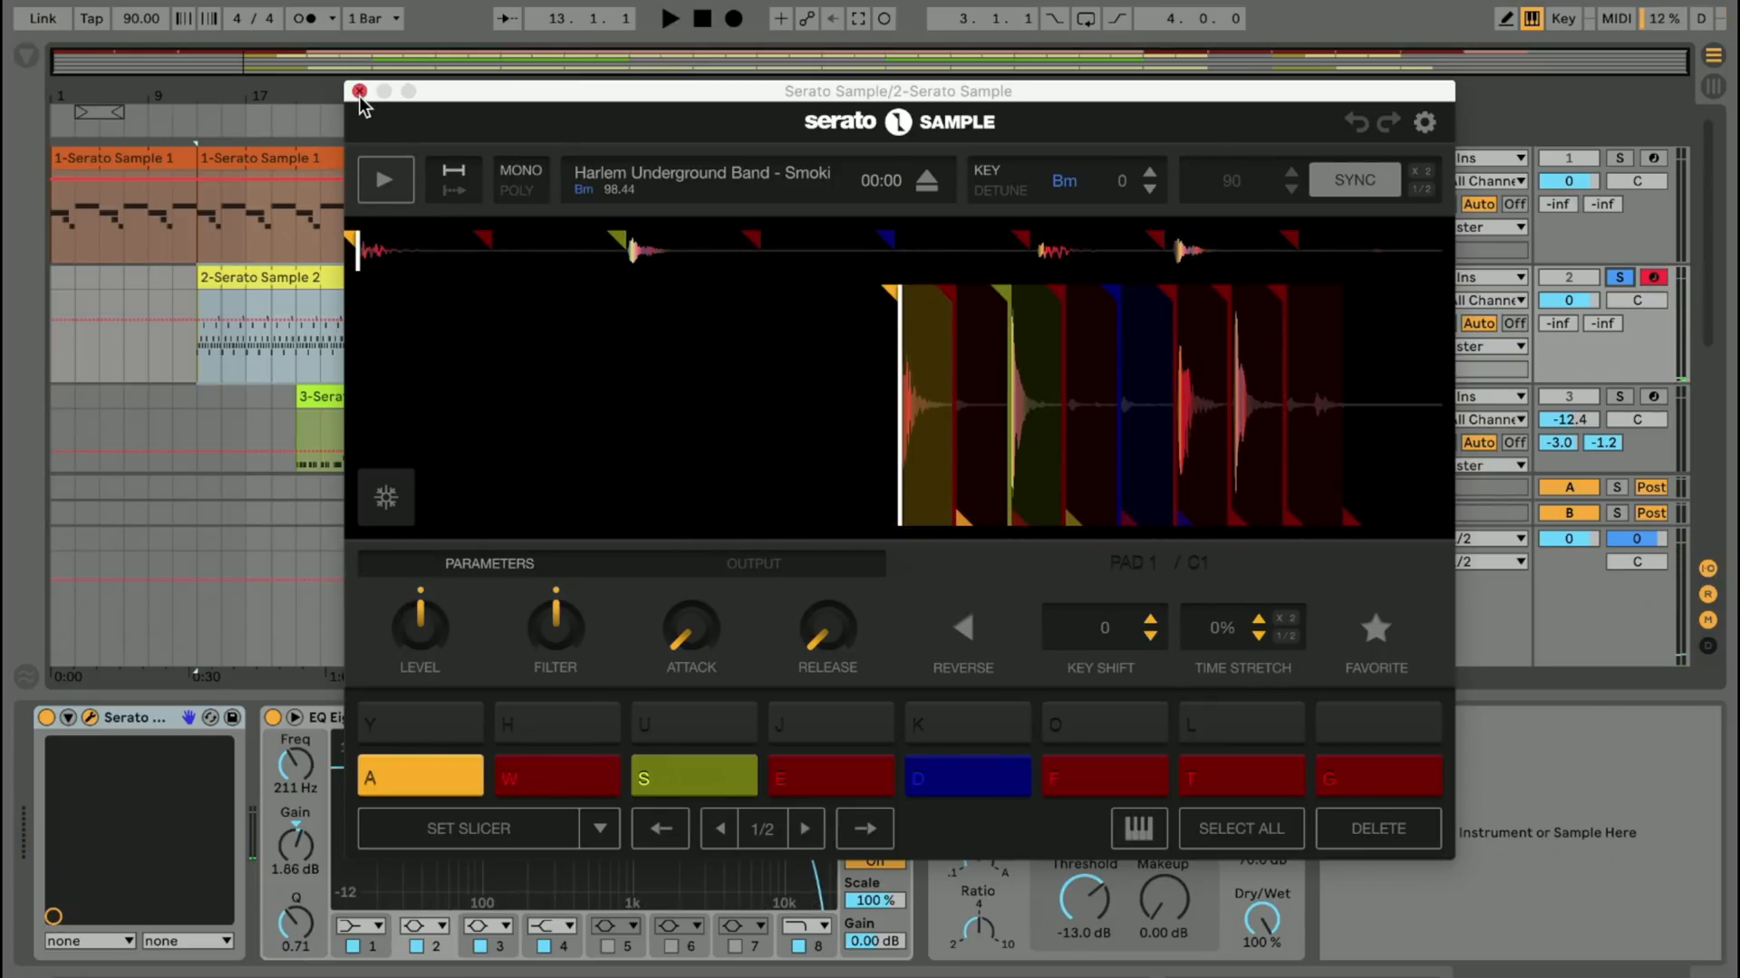
Step: Play the programmed drum pattern of track 2 in solo and close its sampler window
key("space")
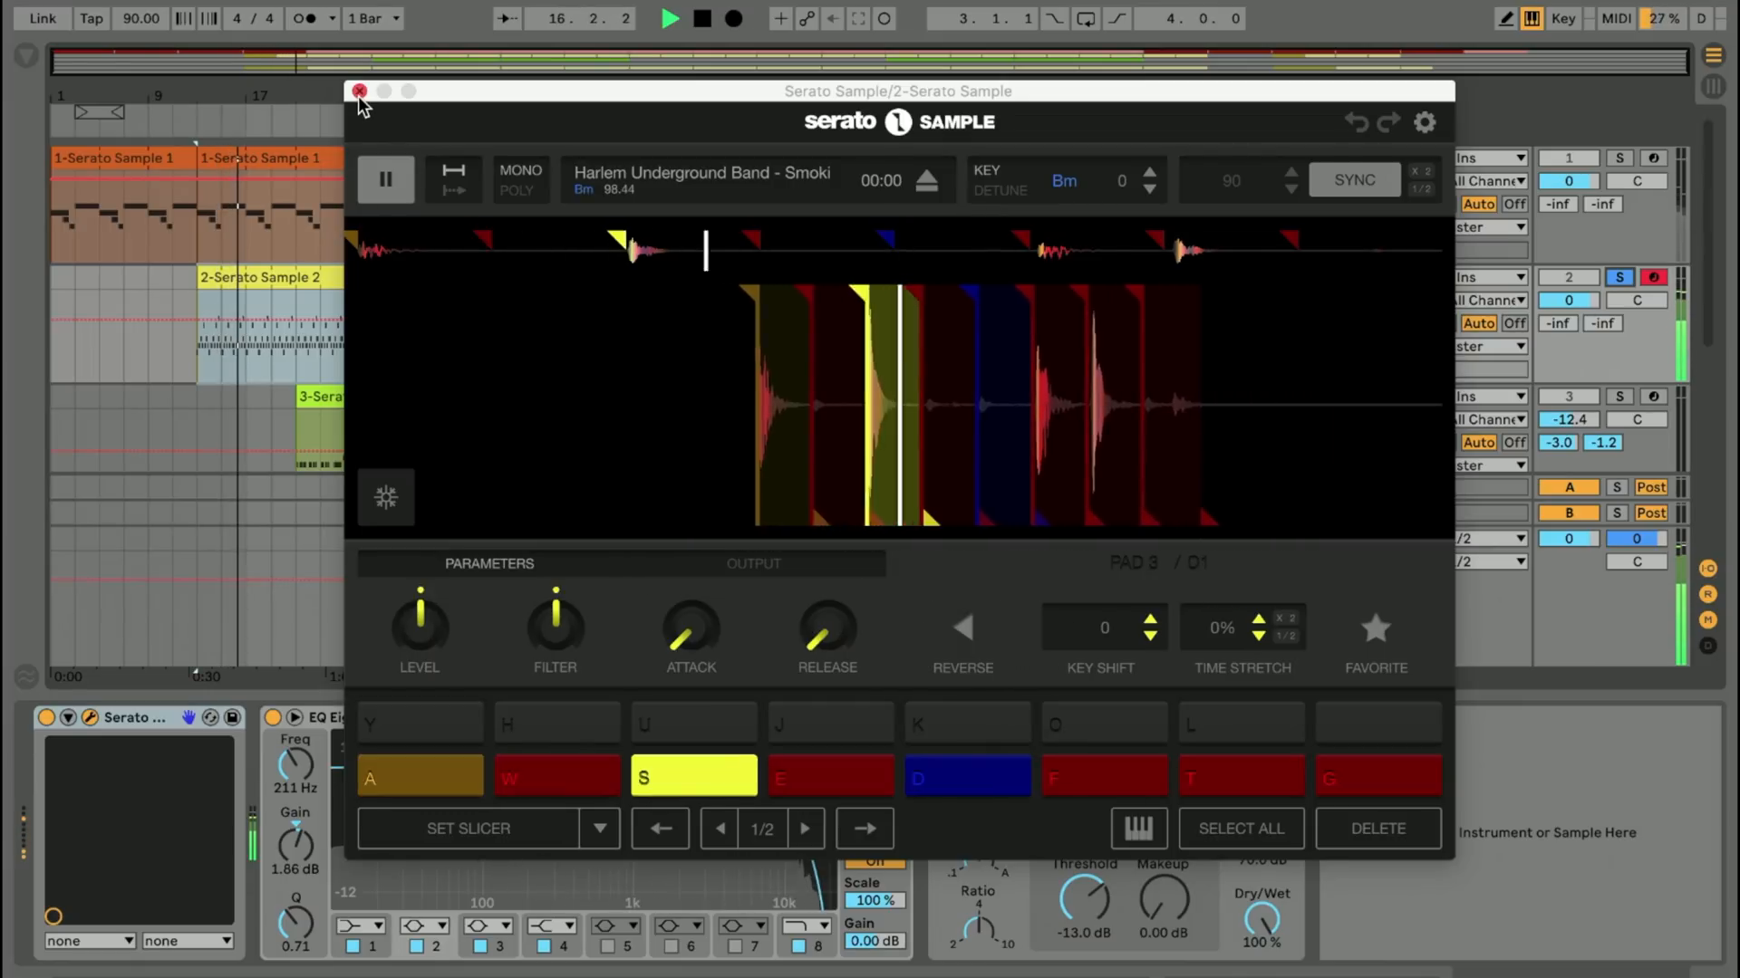
key("space")
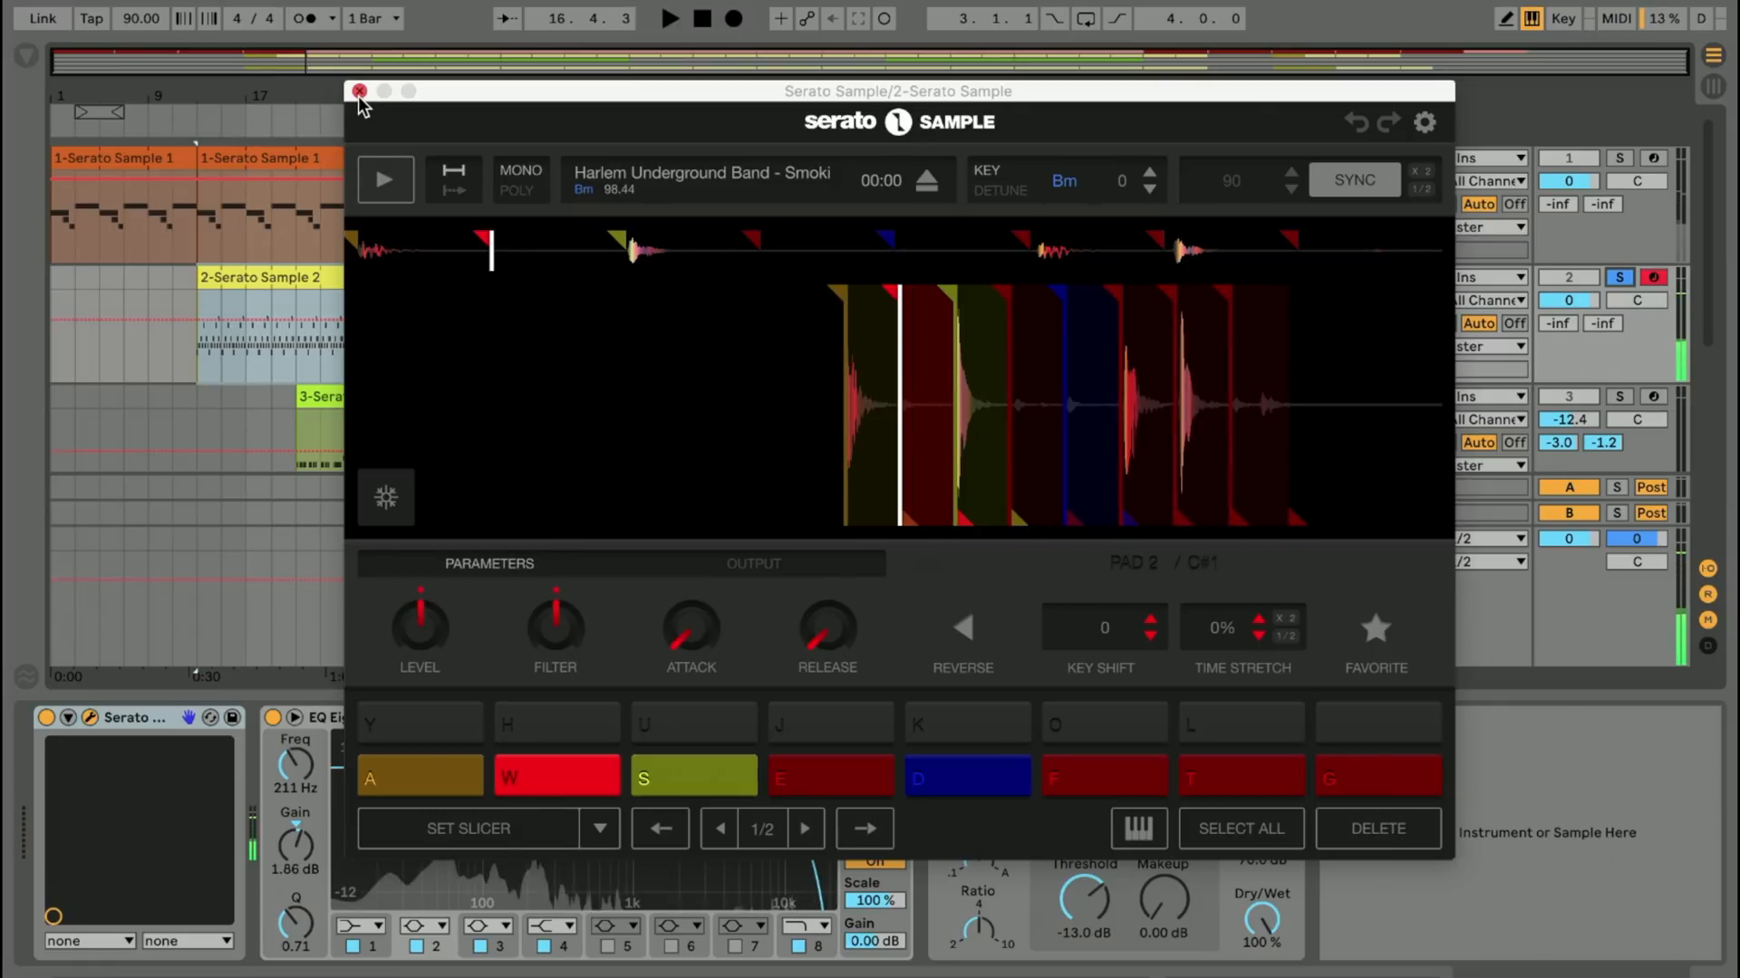
left_click(358, 91)
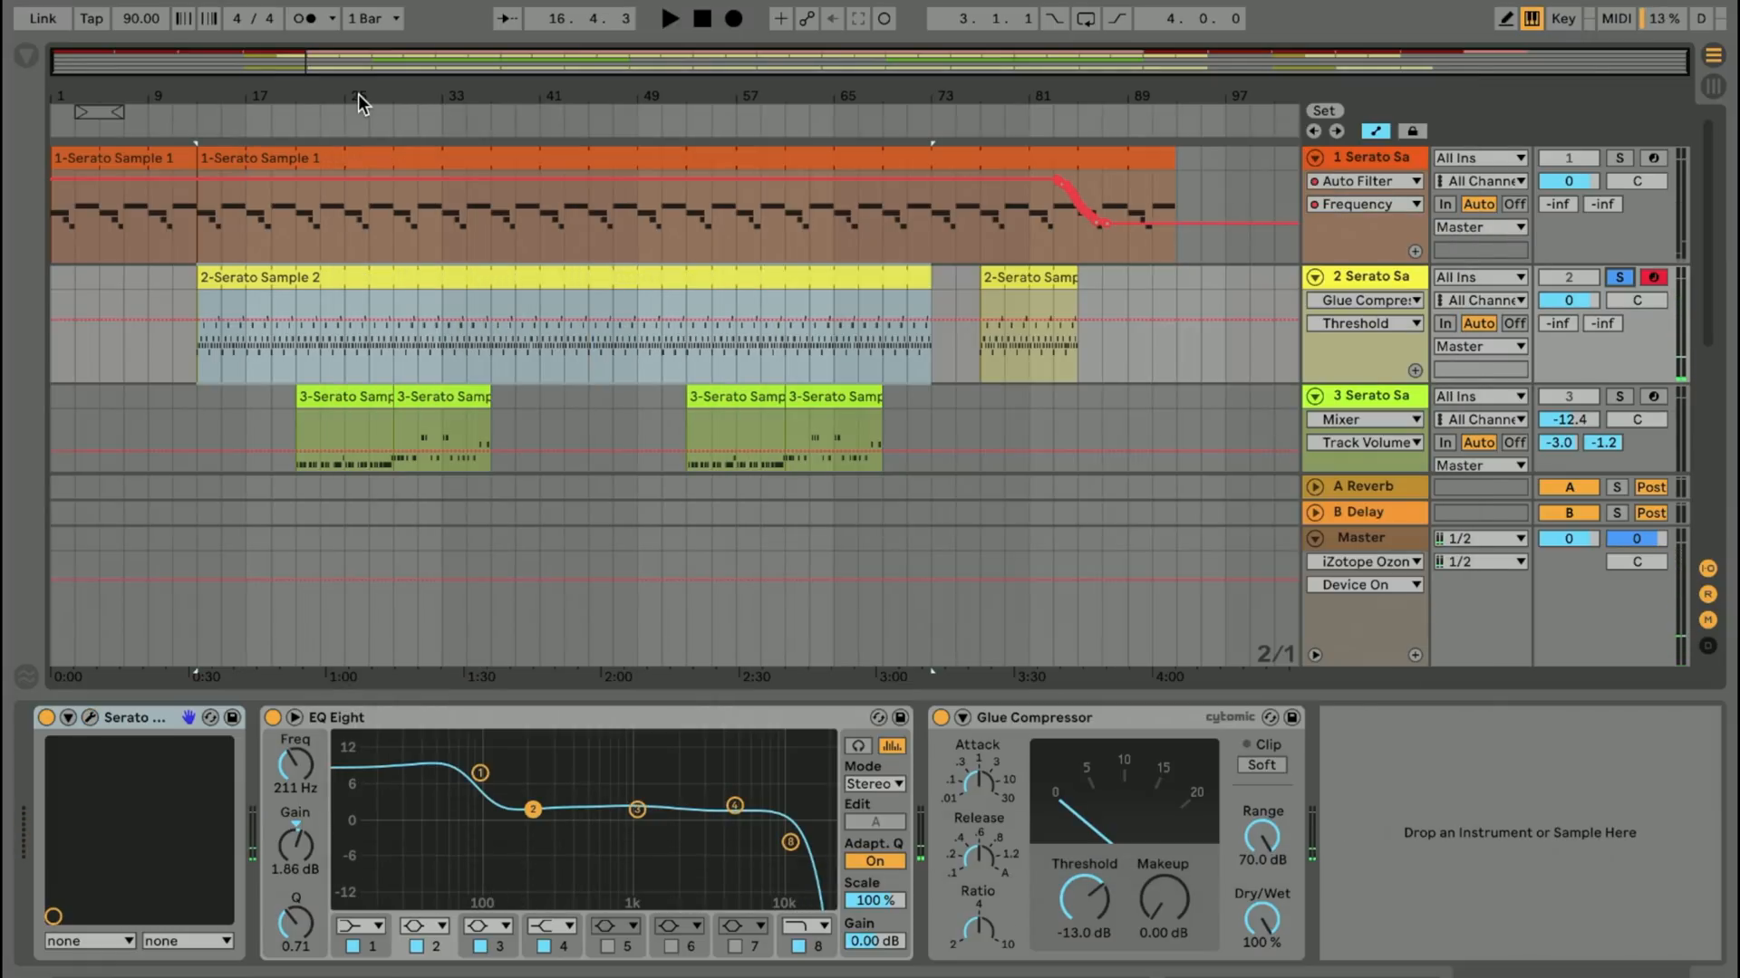
Step: Solo and arm the 808 BASS track and play its first 6-MIDI 3 clip
left_click(349, 401)
scroll(525, 426, "down", 3)
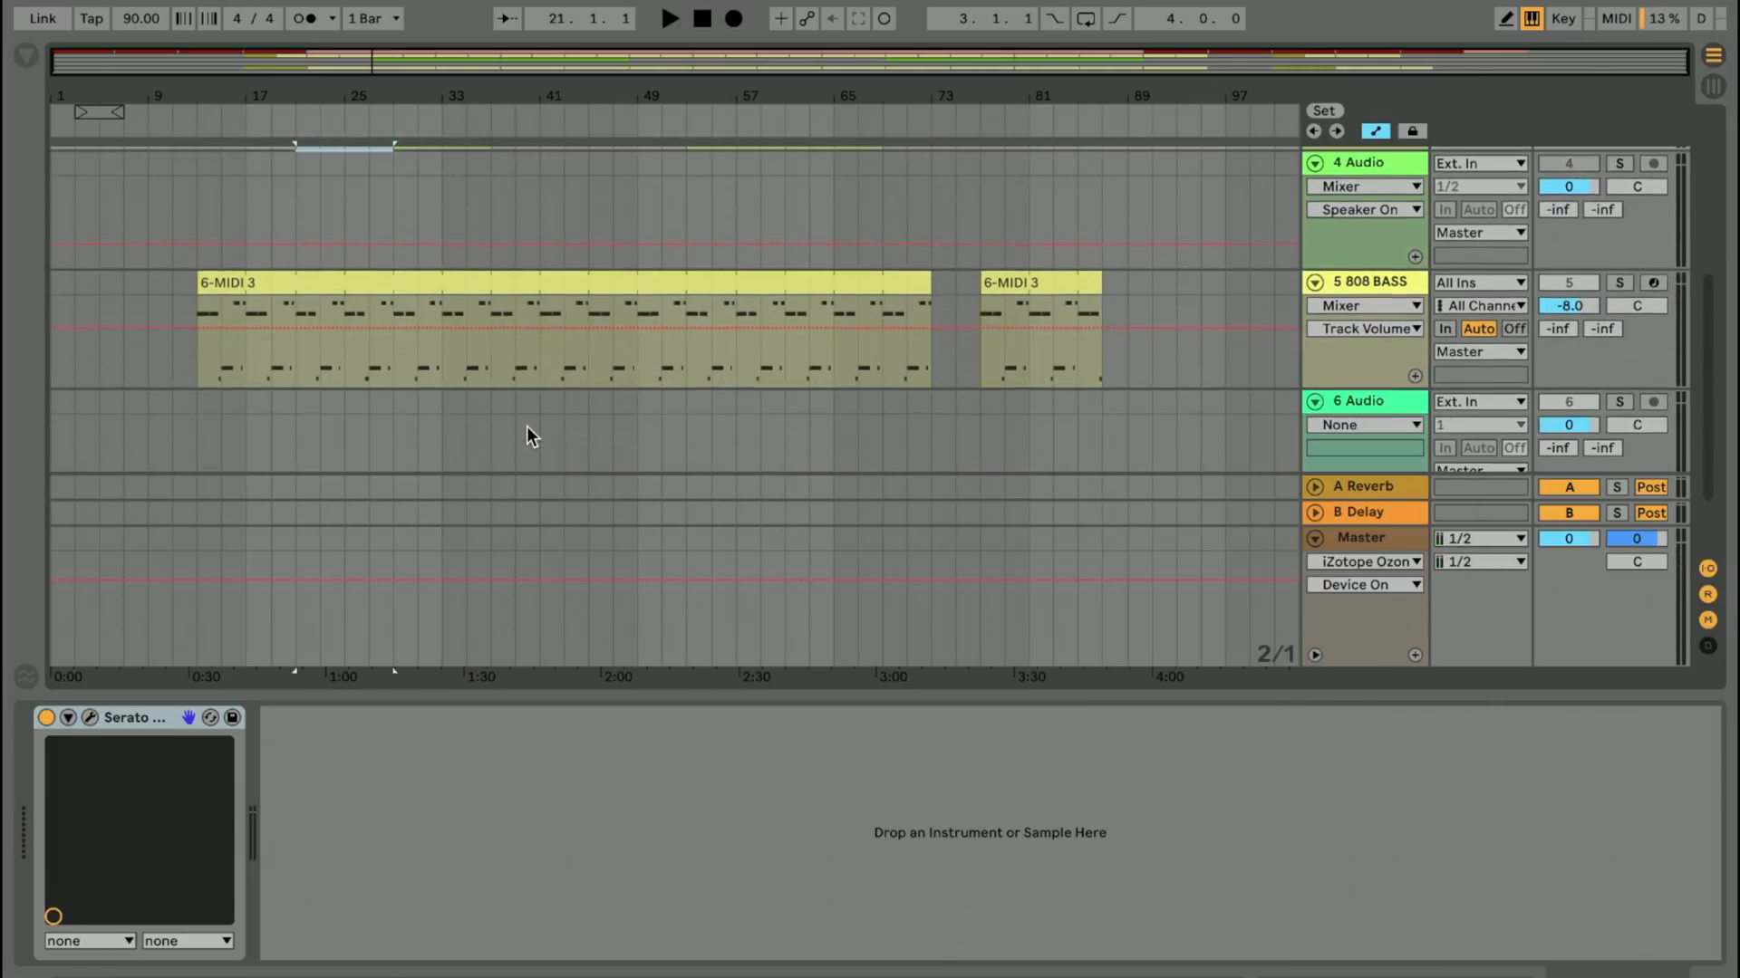
left_click(412, 285)
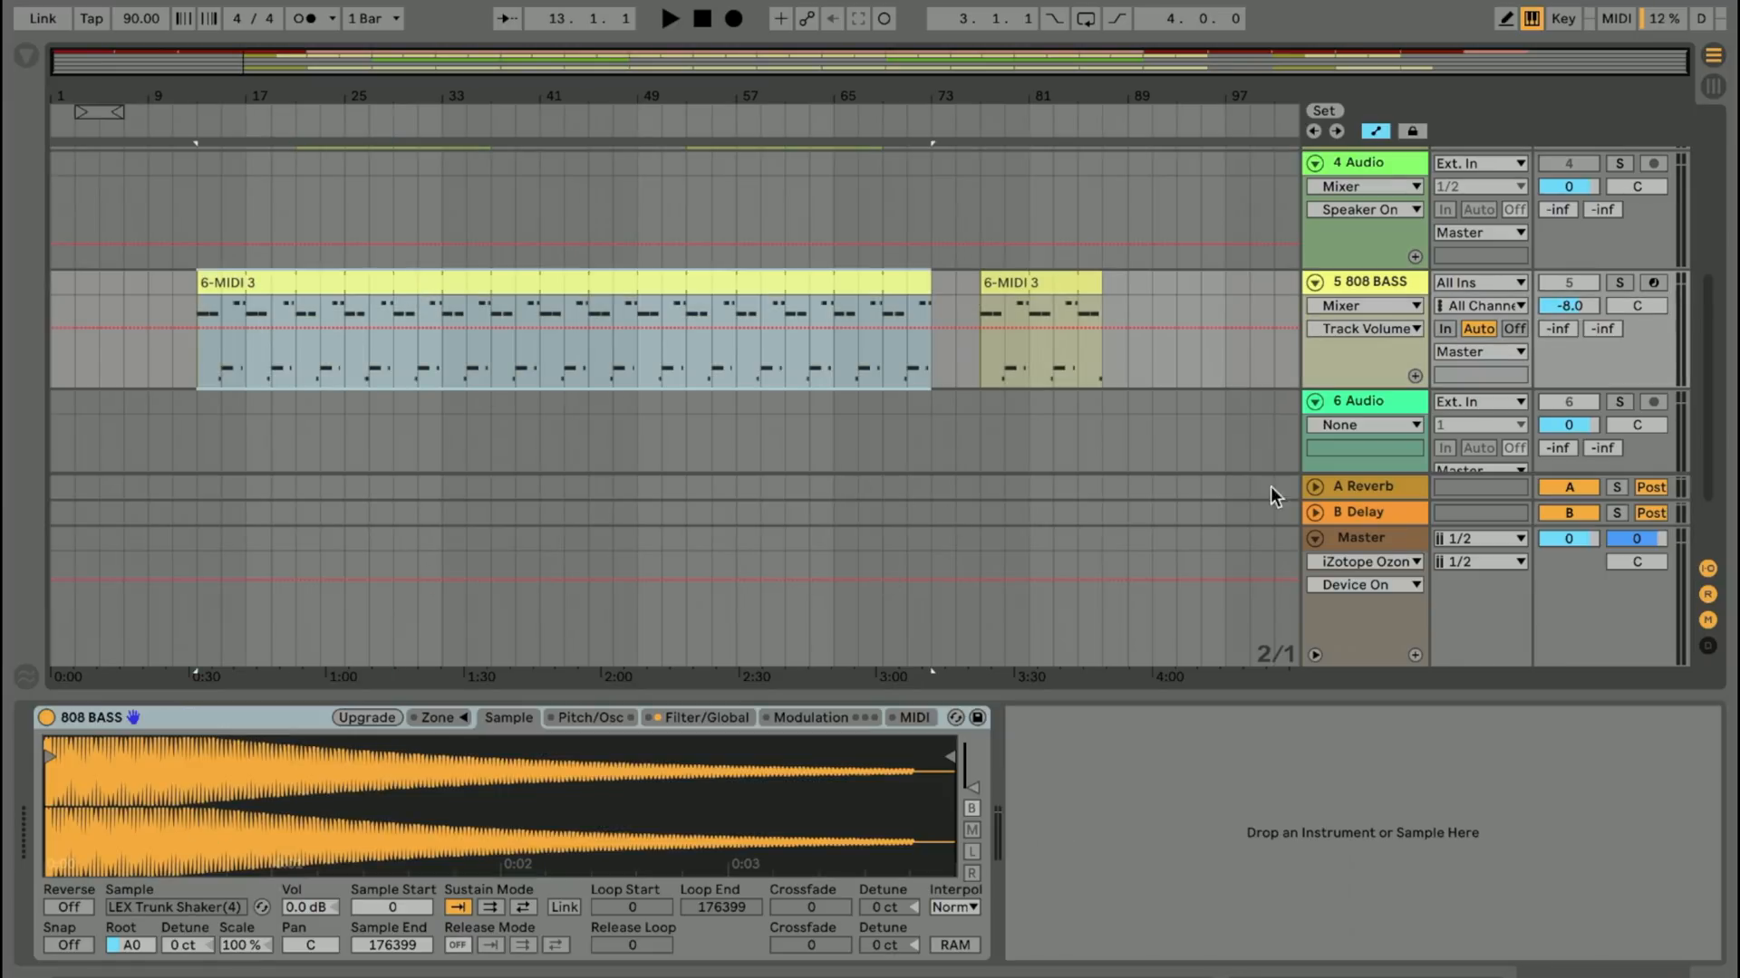
left_click(1619, 283)
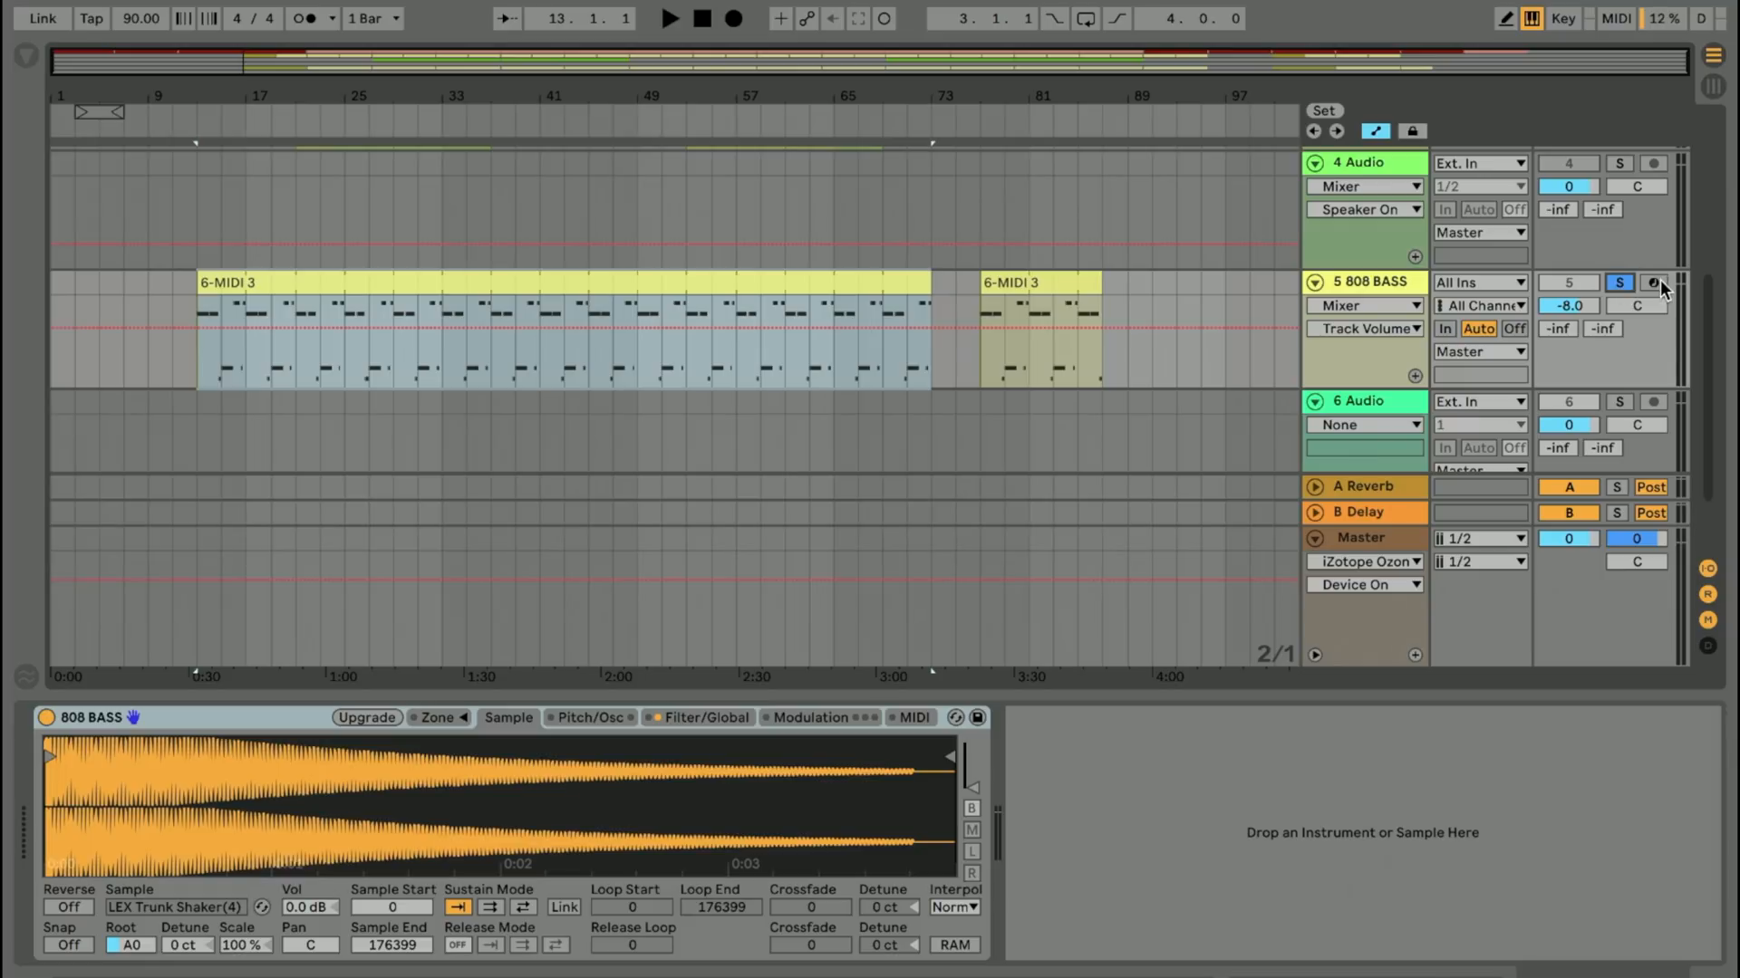
left_click(485, 284)
key("space")
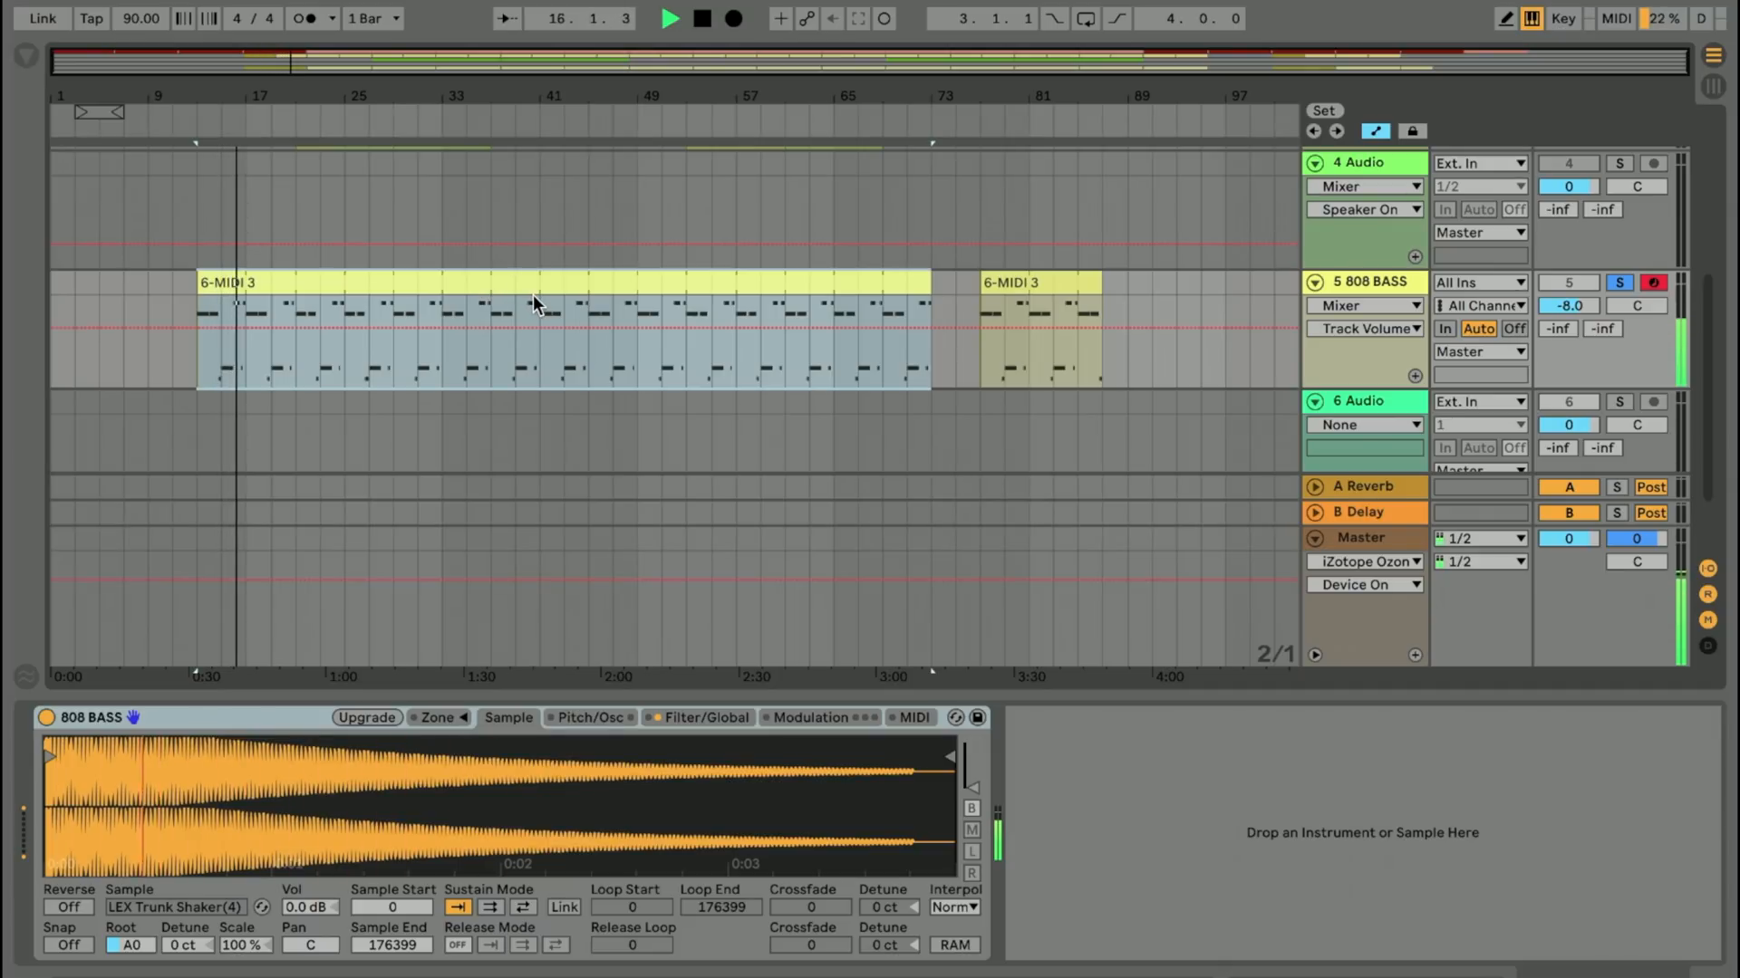
Step: Open Serato Sample for the first vocal clip on track 3, arm the track and trigger pad W
scroll(532, 295, "up", 5)
scroll(532, 295, "down", 3)
left_click(351, 288)
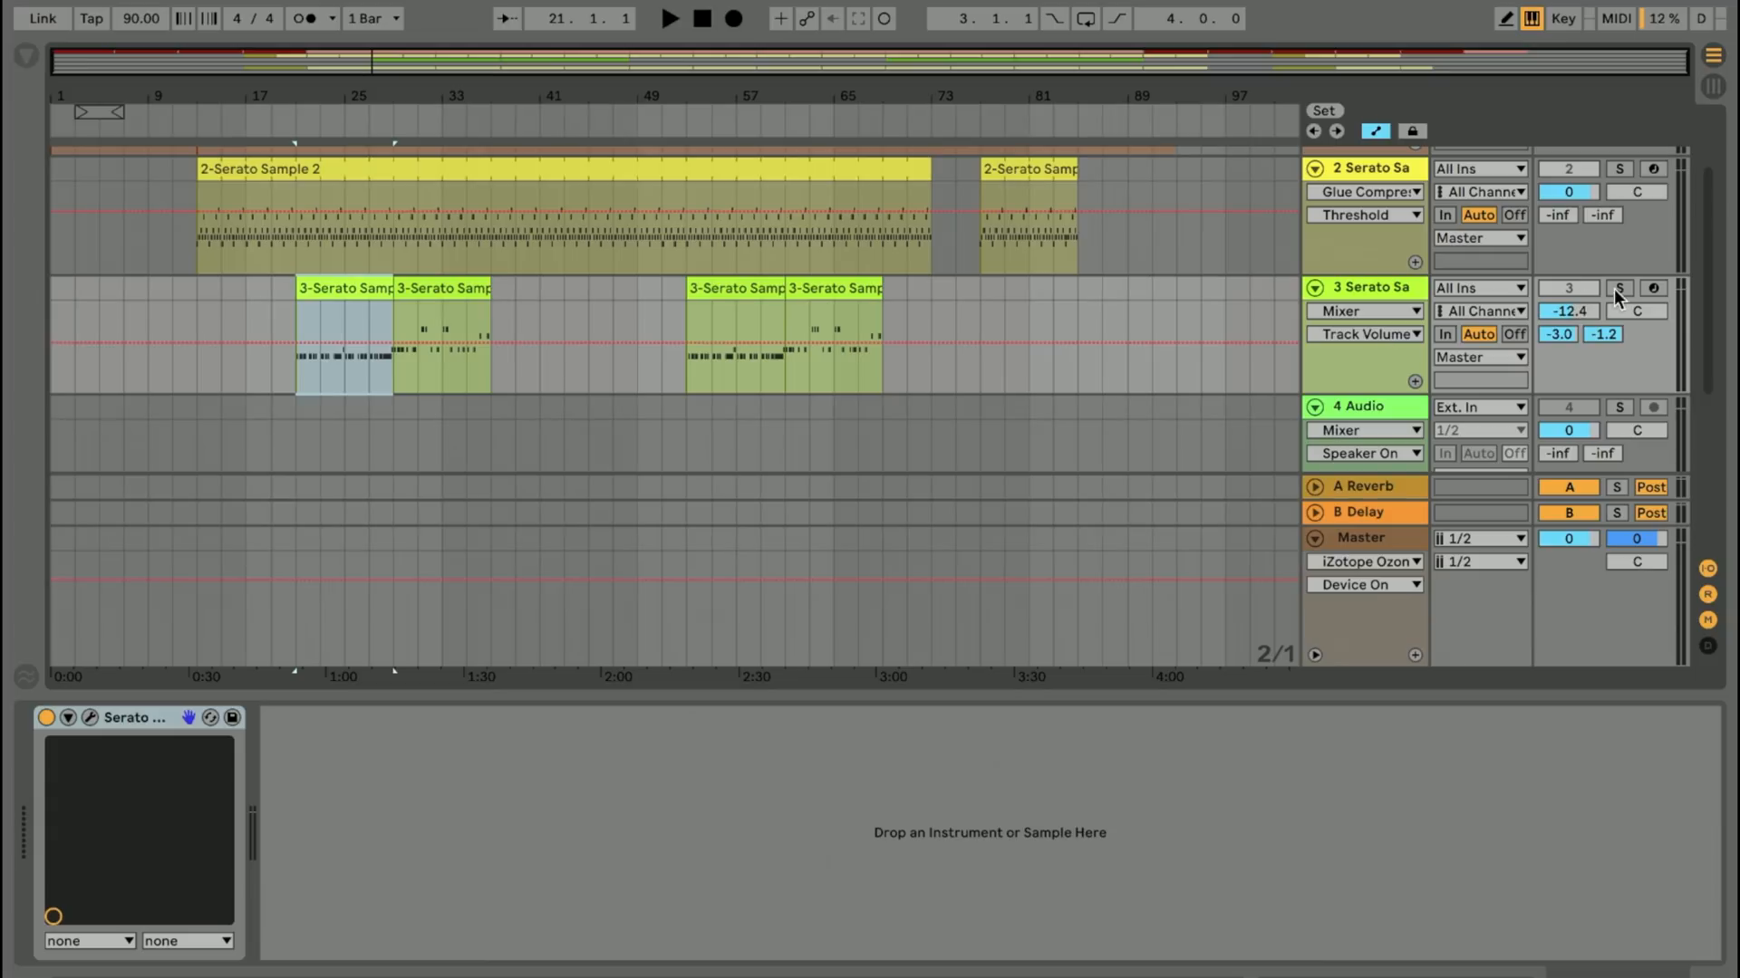
left_click(90, 716)
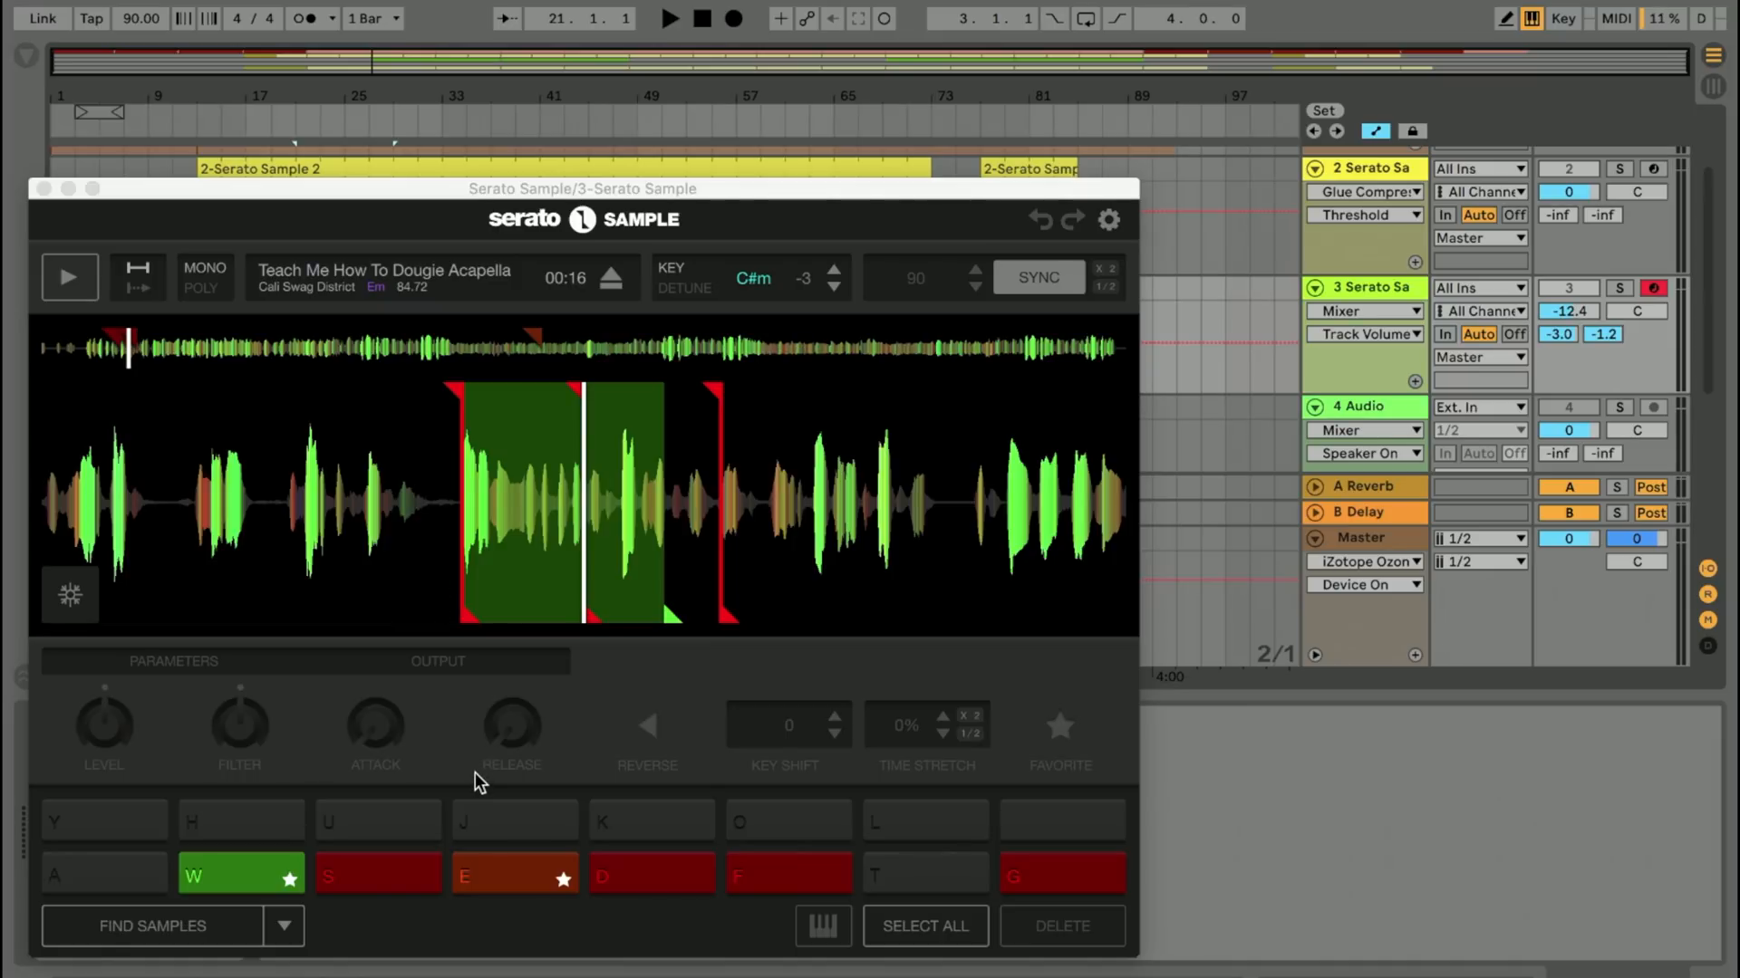
key("w")
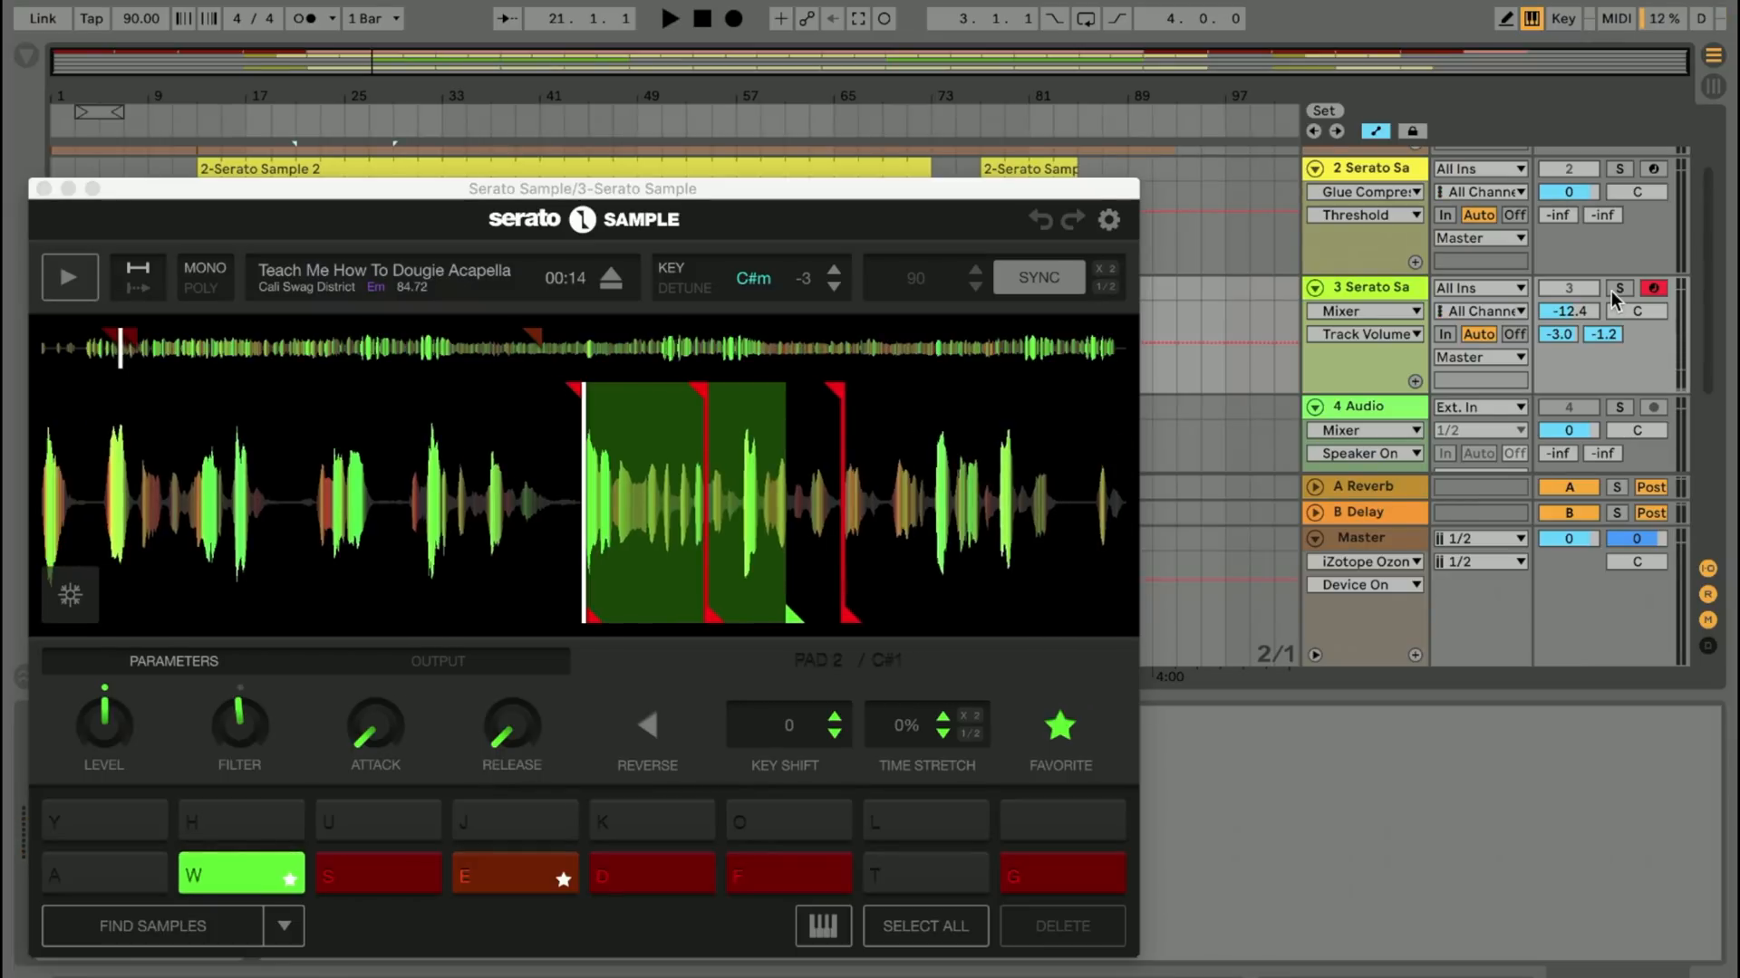
Step: Solo track 3, audition the Teach Me How To Dougie Acapella chops, and close the sampler window
key("space")
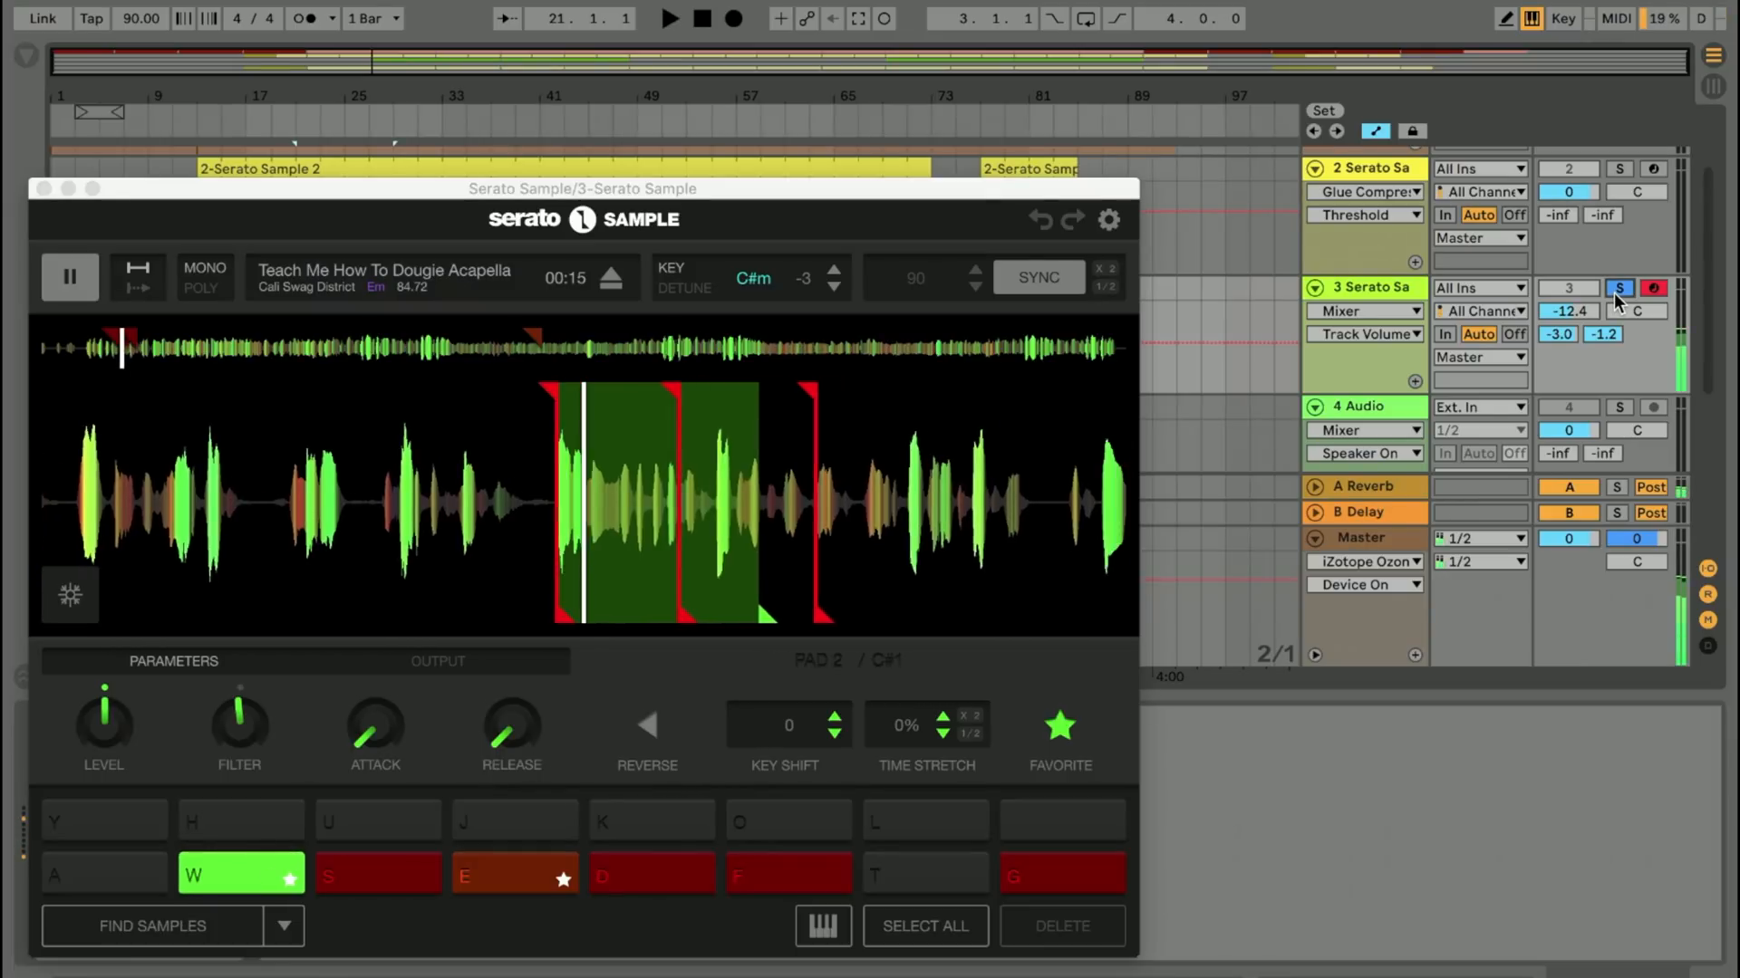
key("space")
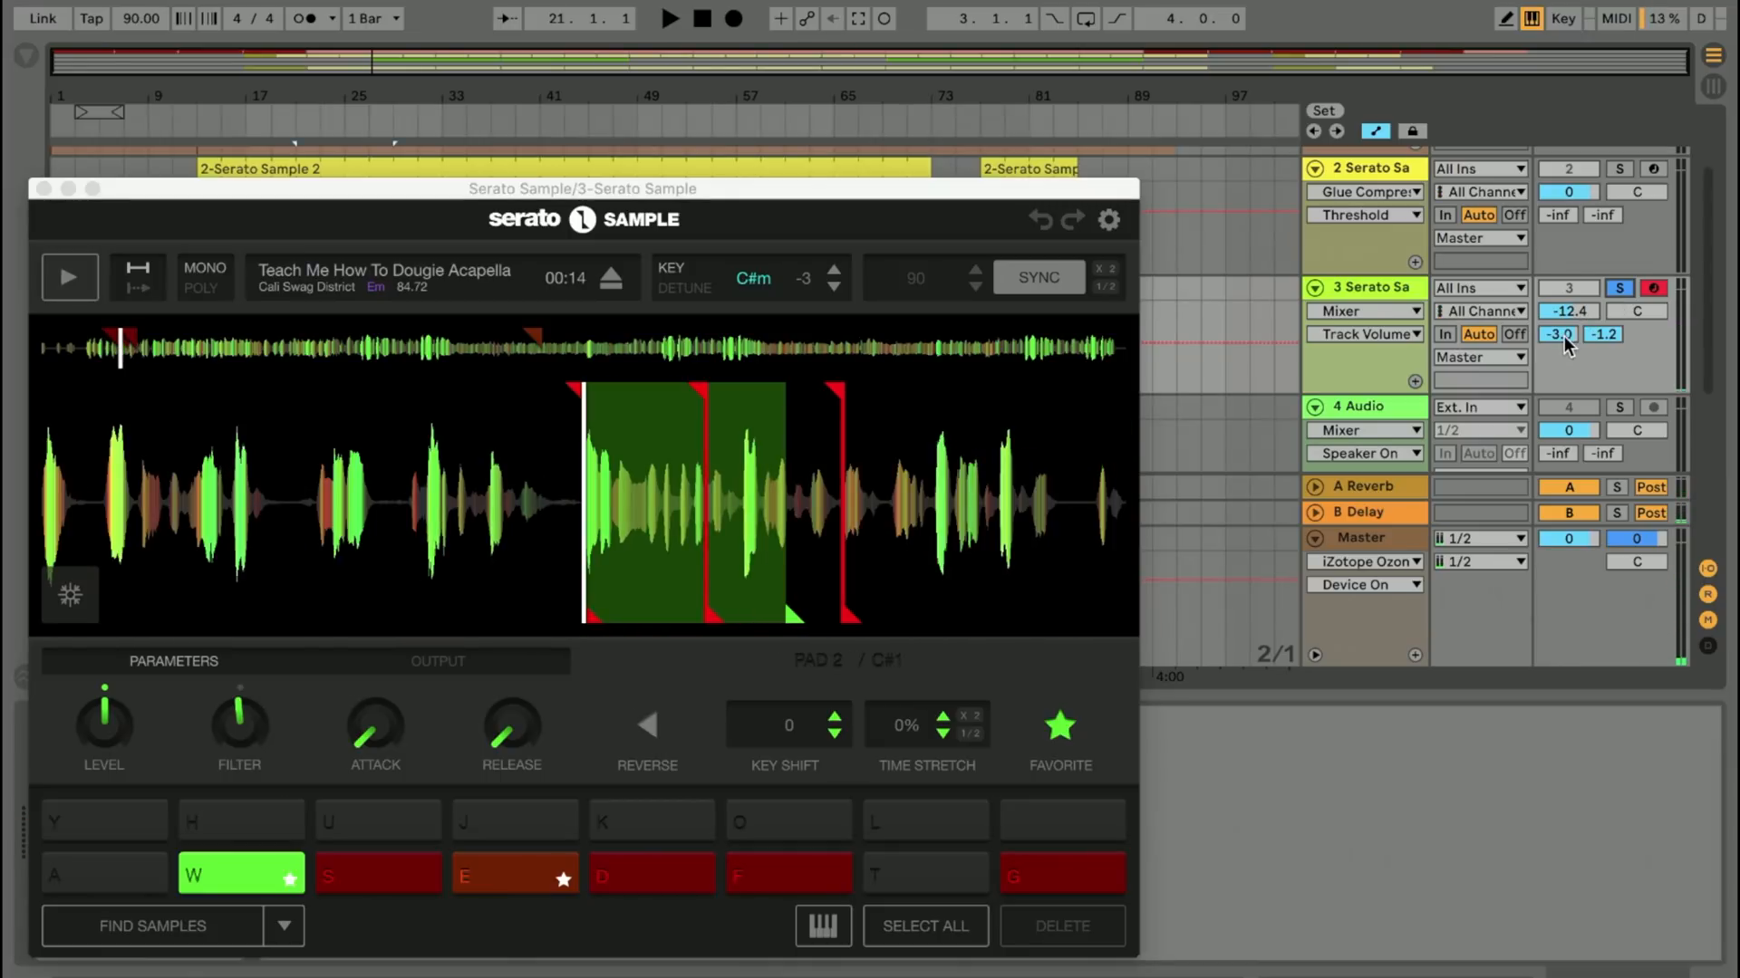
key("space")
key("space")
left_click(42, 189)
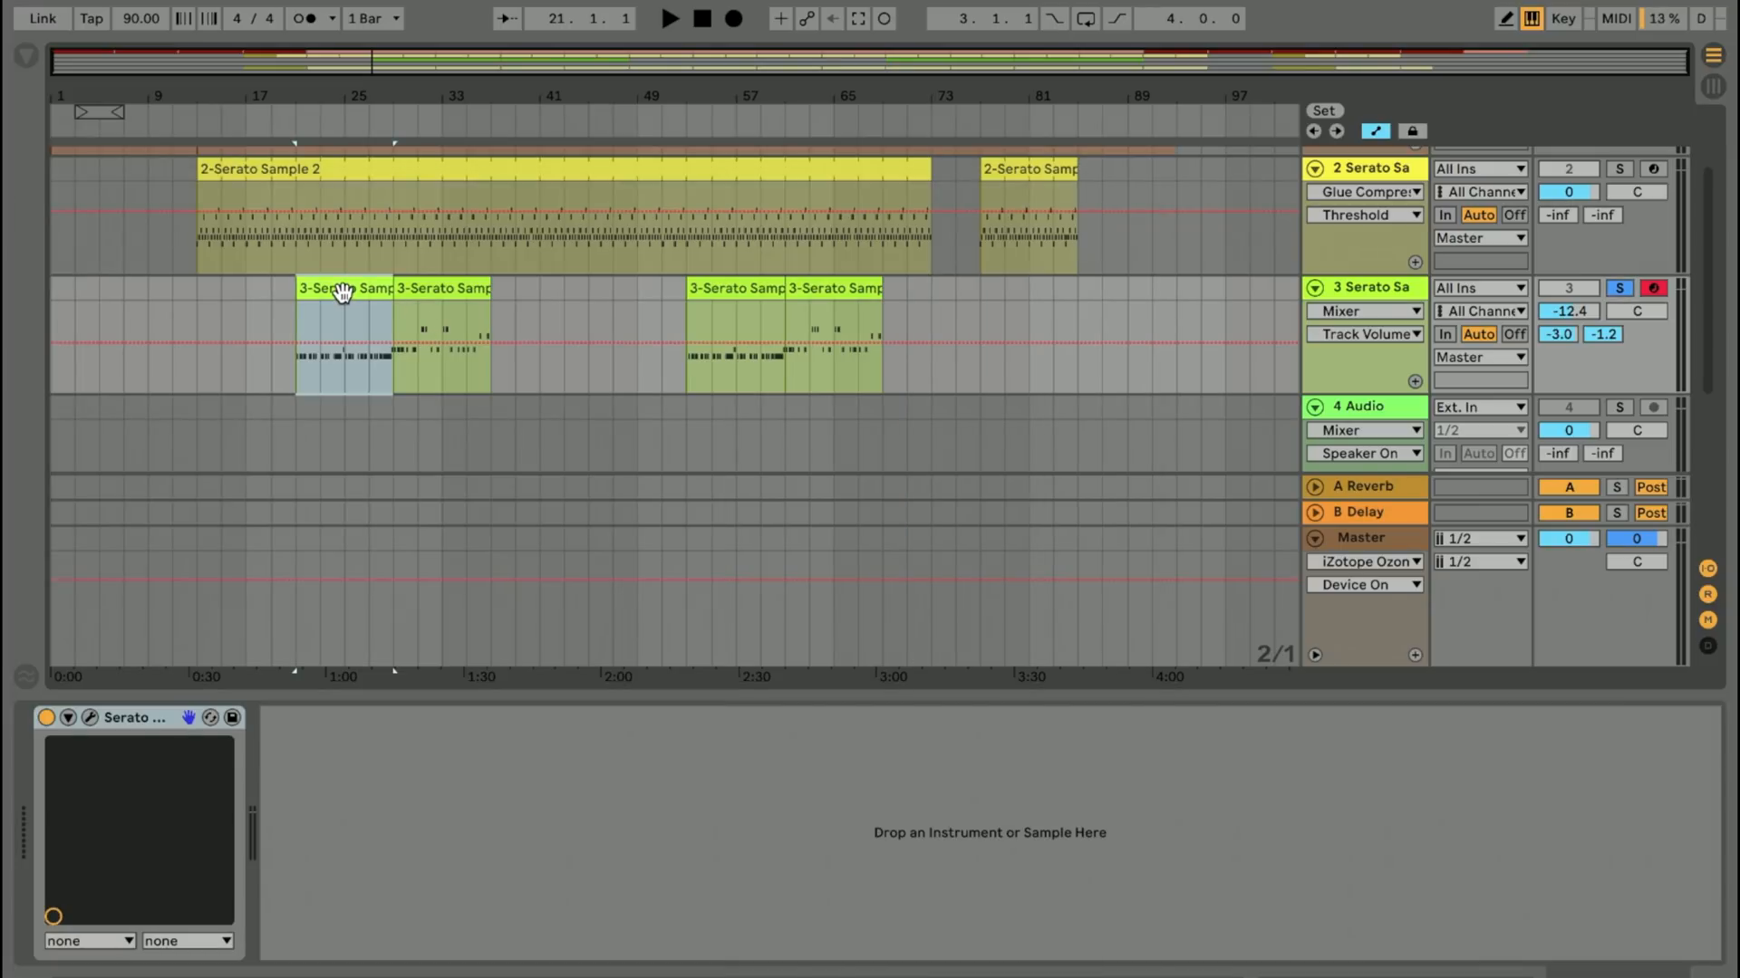
Step: Unsolo track 3 and play the full arrangement from bar 21 with the device area hidden to show more tracks
left_click(1620, 287)
key("space")
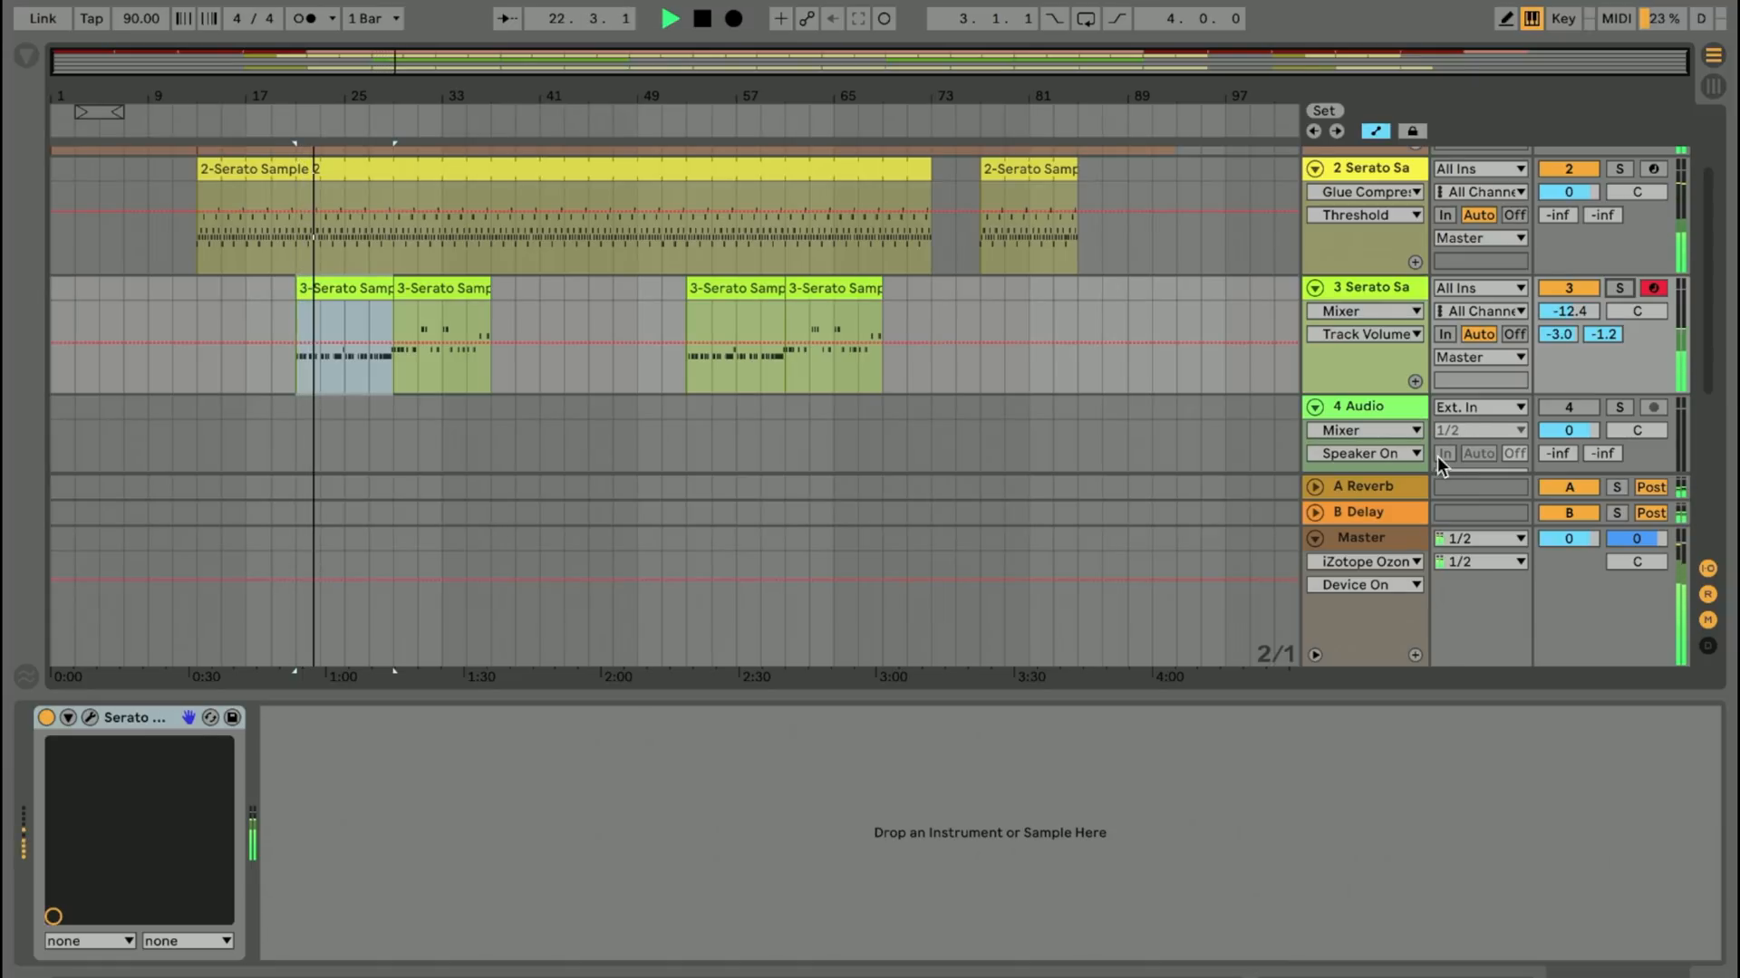
key("super+alt+l")
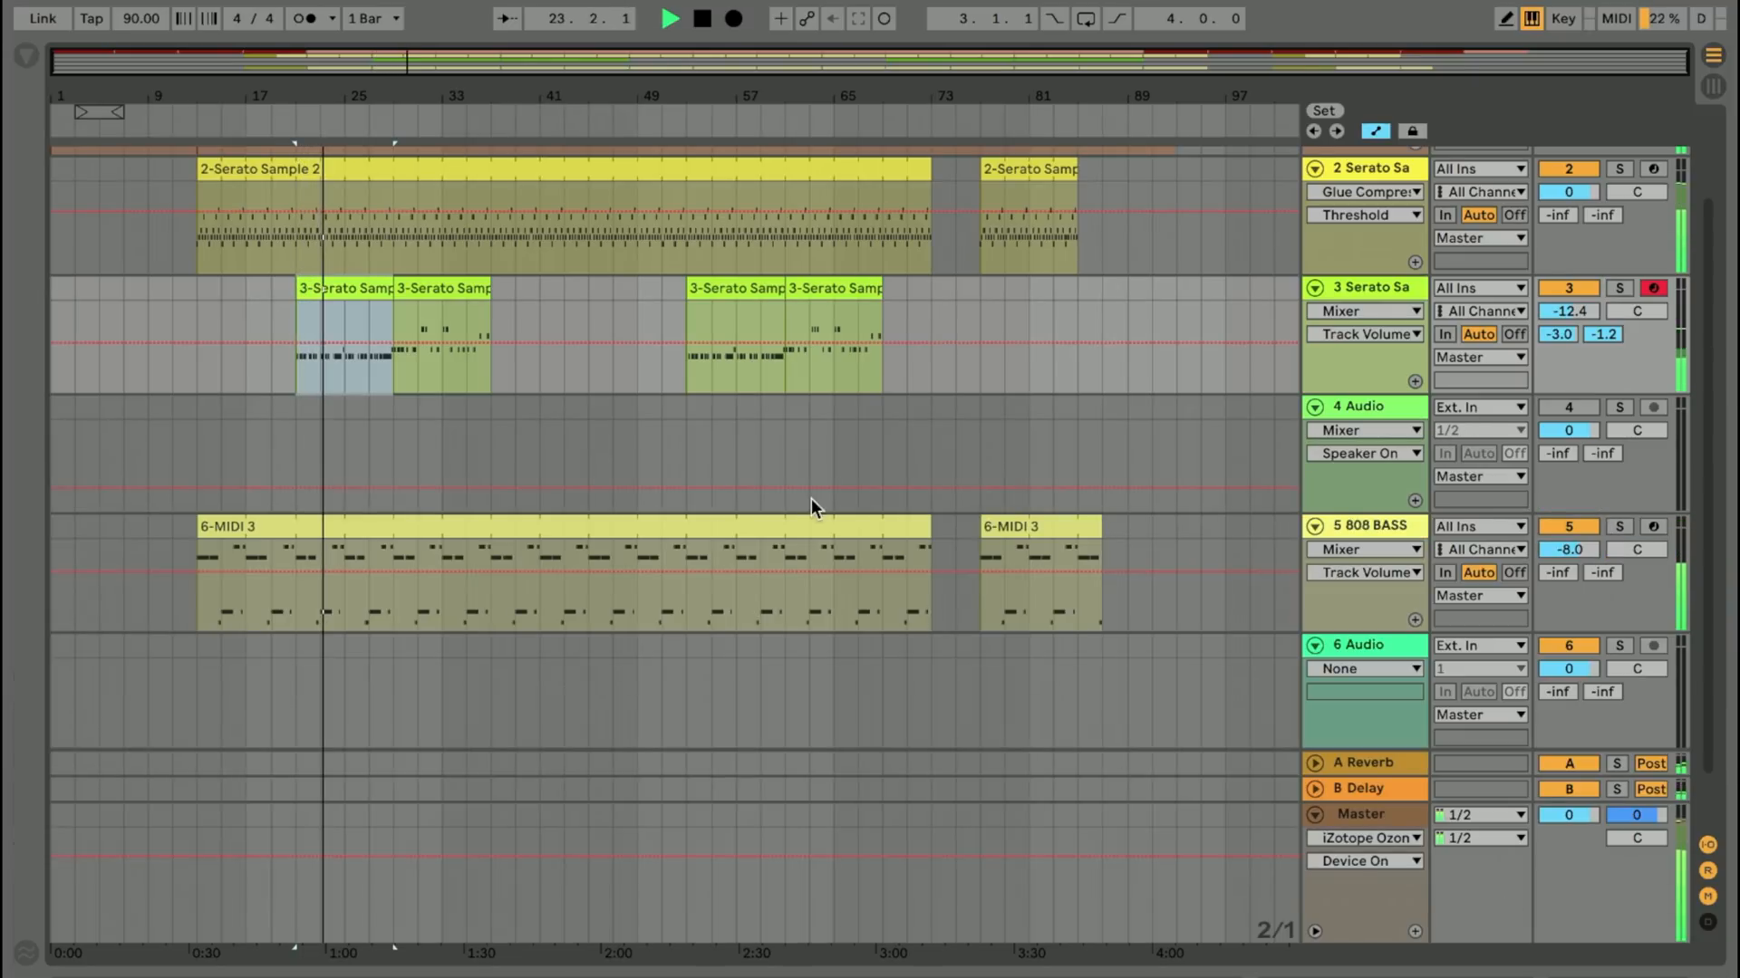
scroll(825, 512, "up", 3)
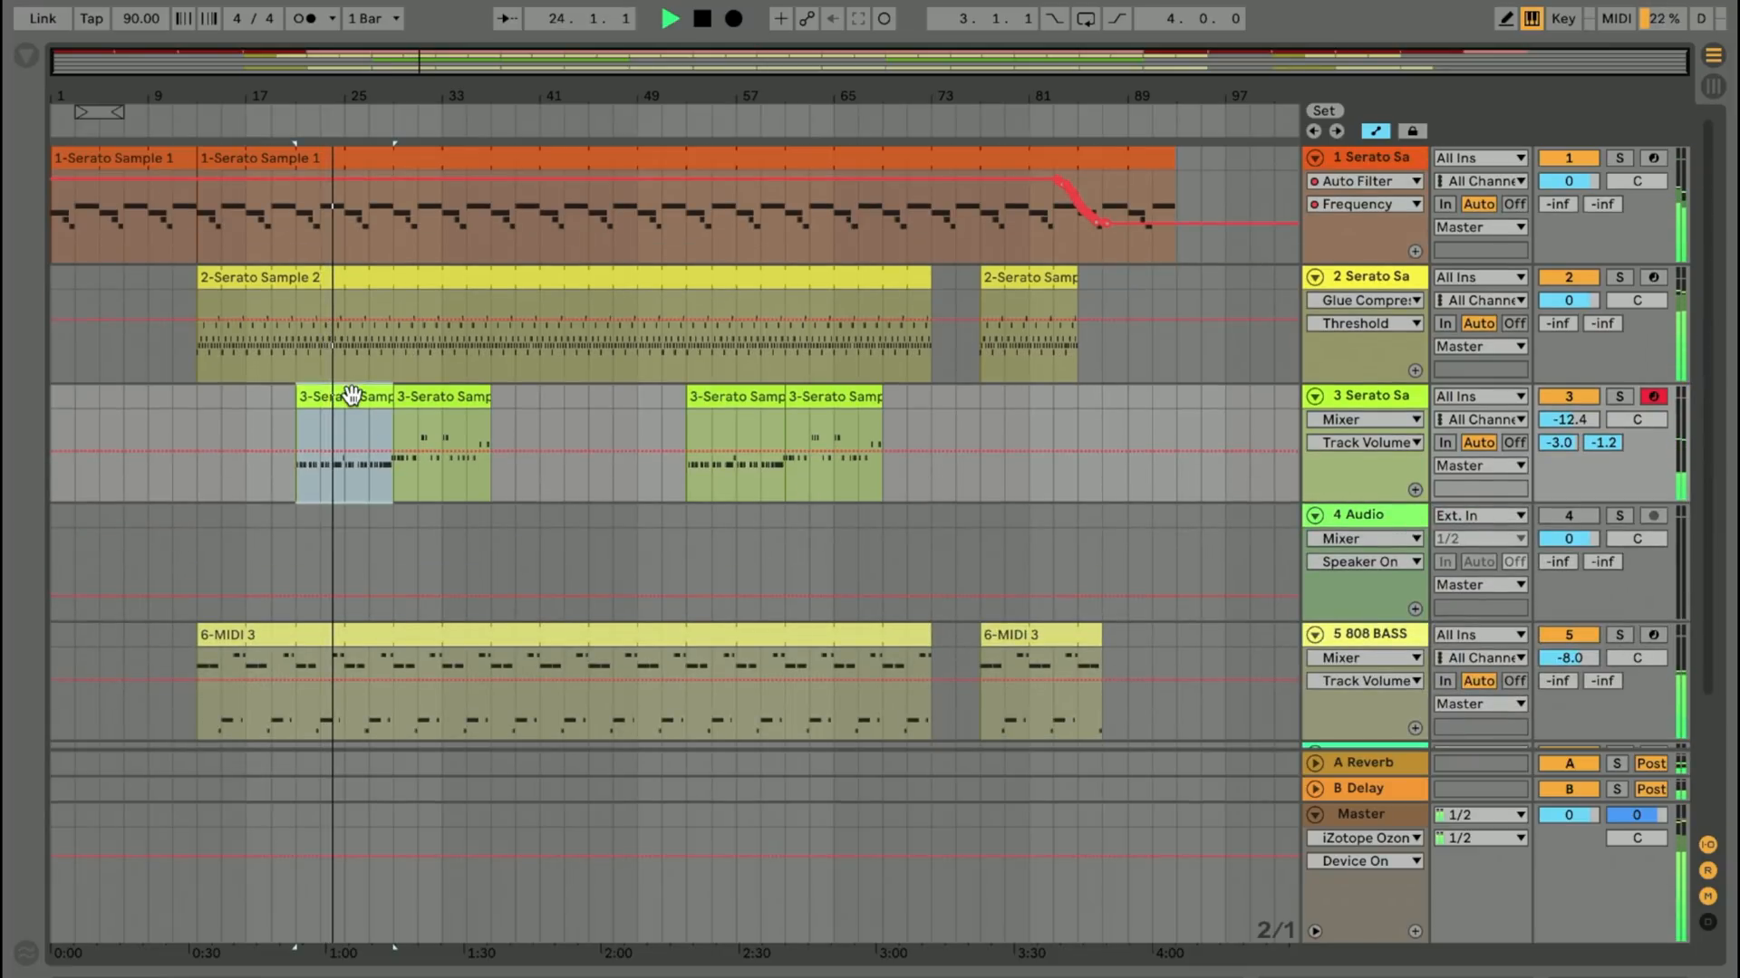
Step: Bring back the device area during playback, view track 3's sampler, and show the devices on track 2
key("super+alt+l")
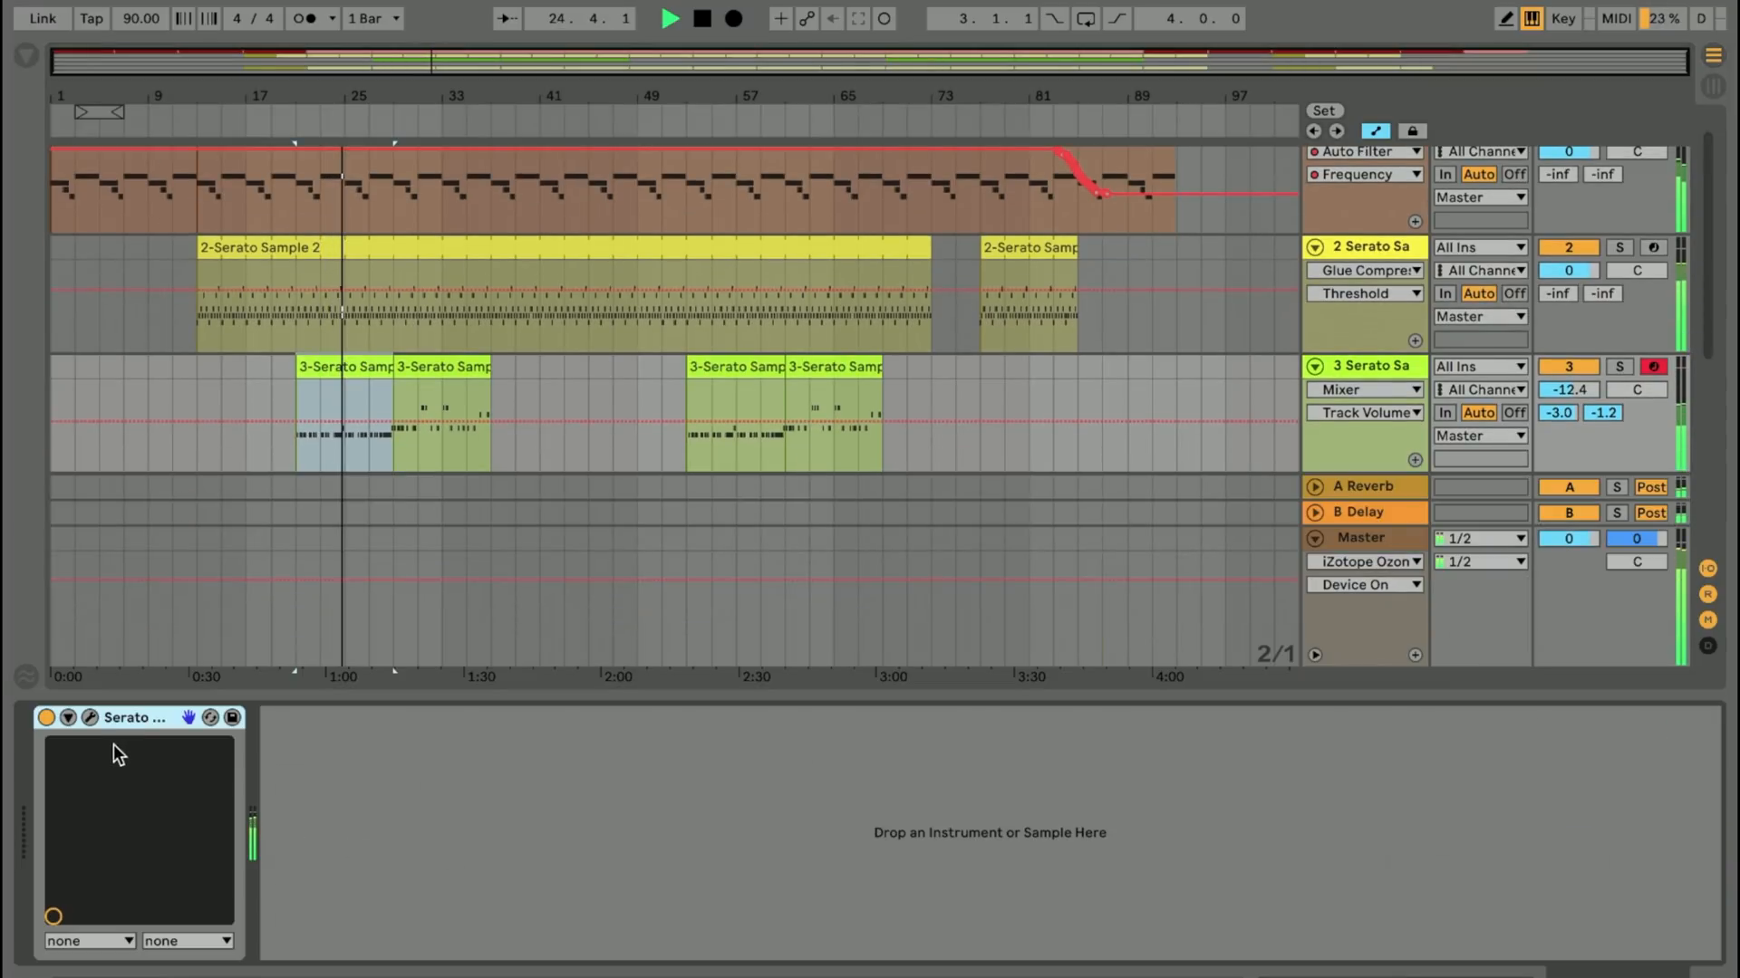
left_click(91, 718)
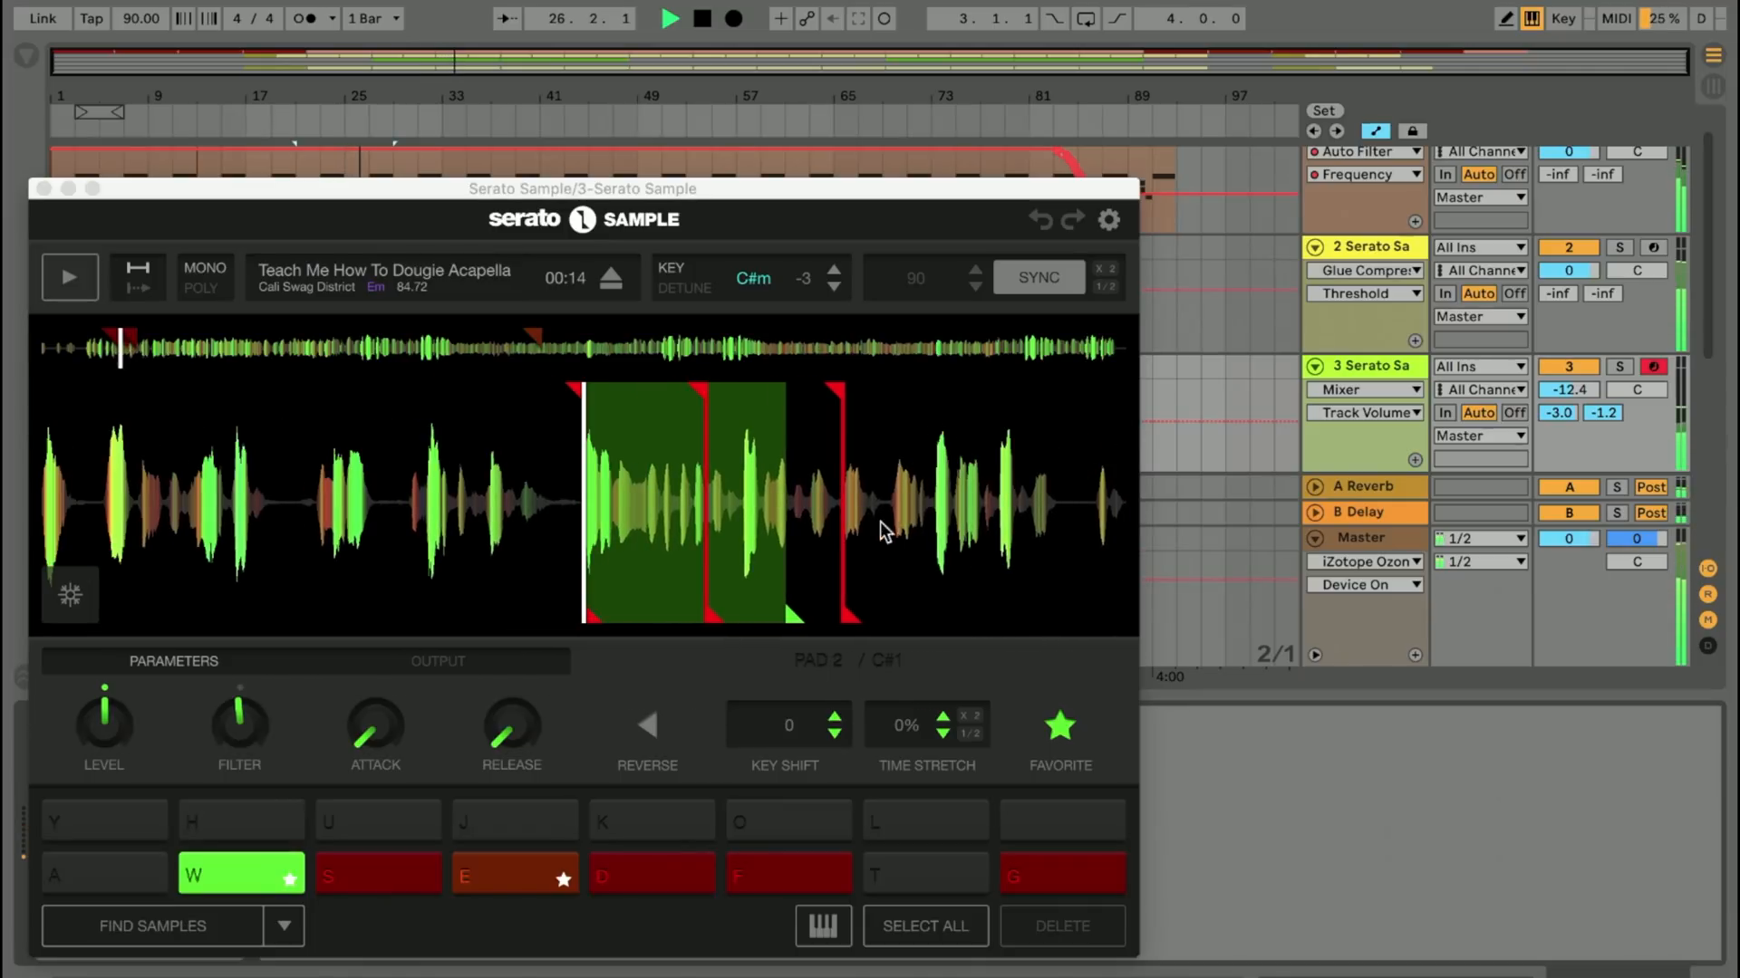
left_click(1368, 252)
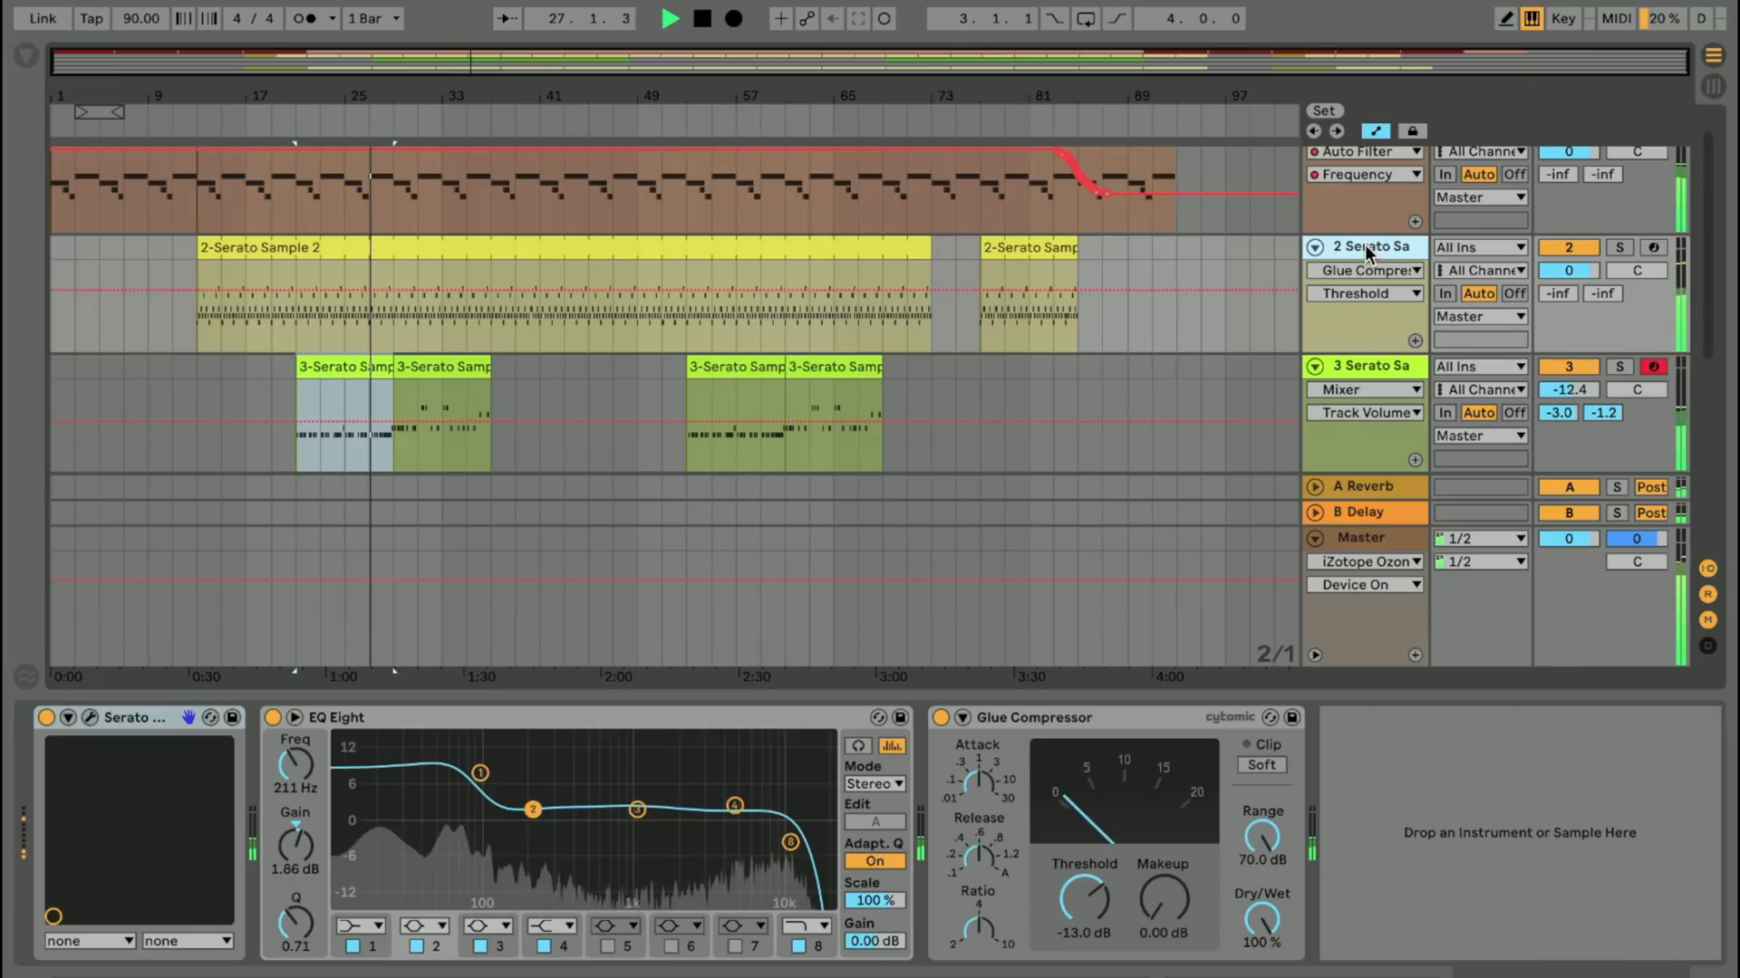
Step: View the drum chops in track 2's Serato Sample, and audition the main sample's chops in track 1's sampler
left_click(89, 718)
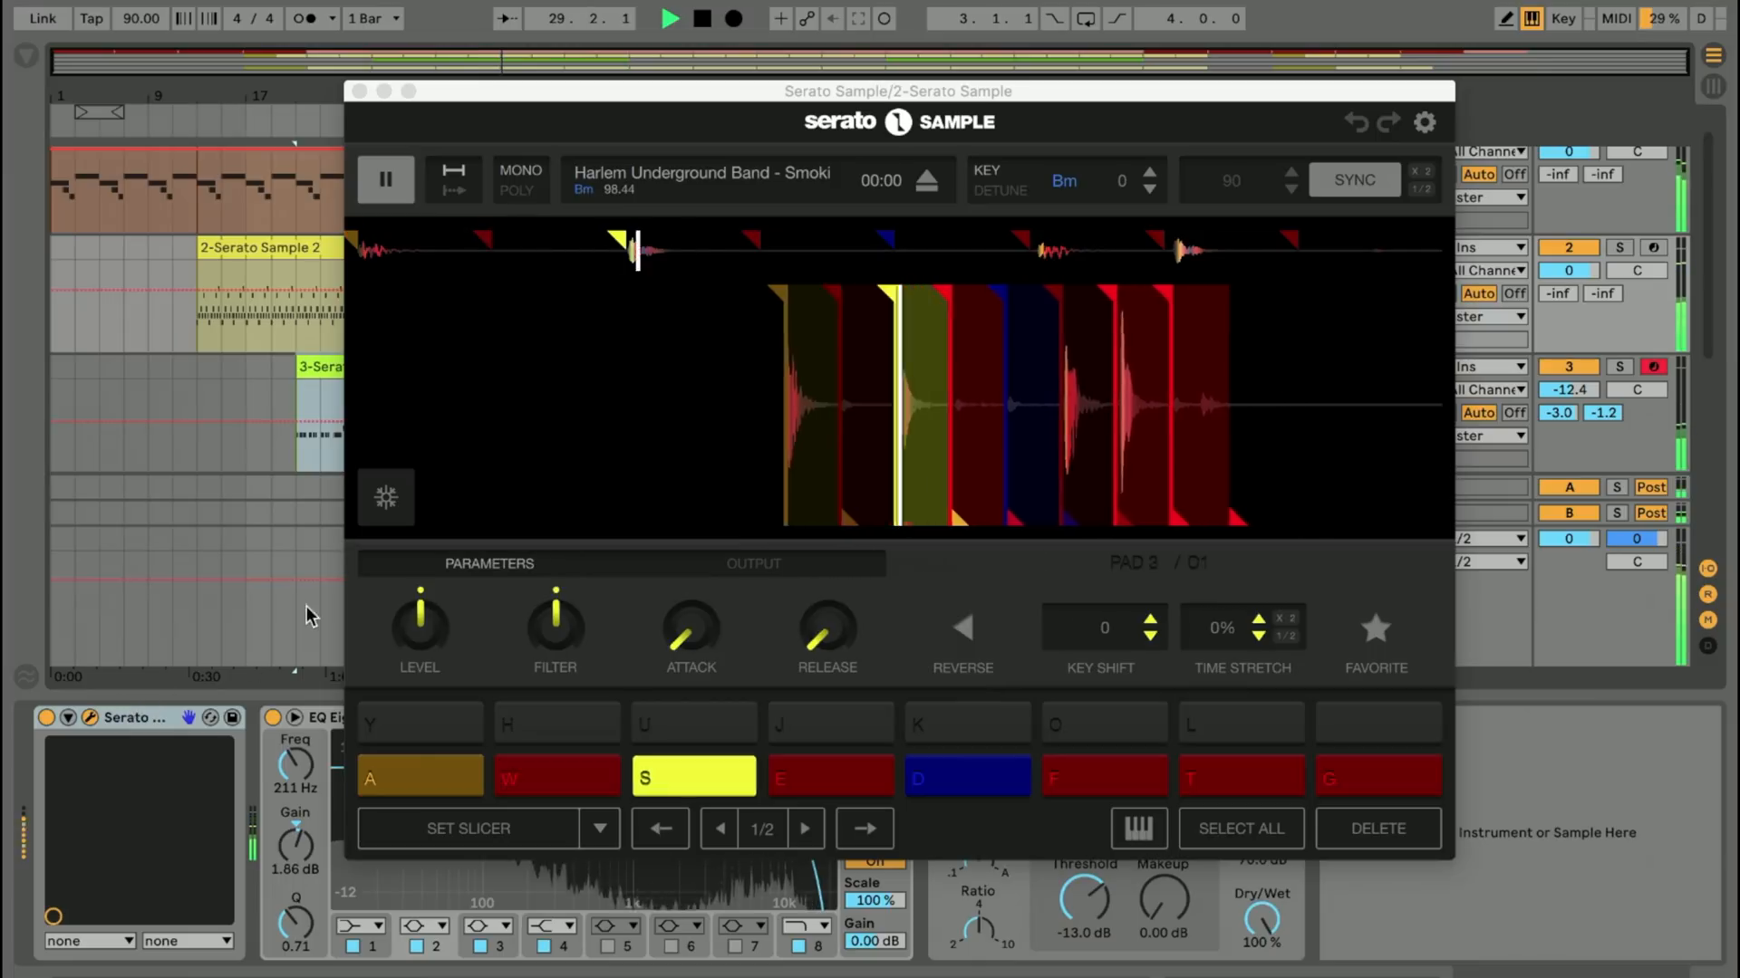
left_click(360, 92)
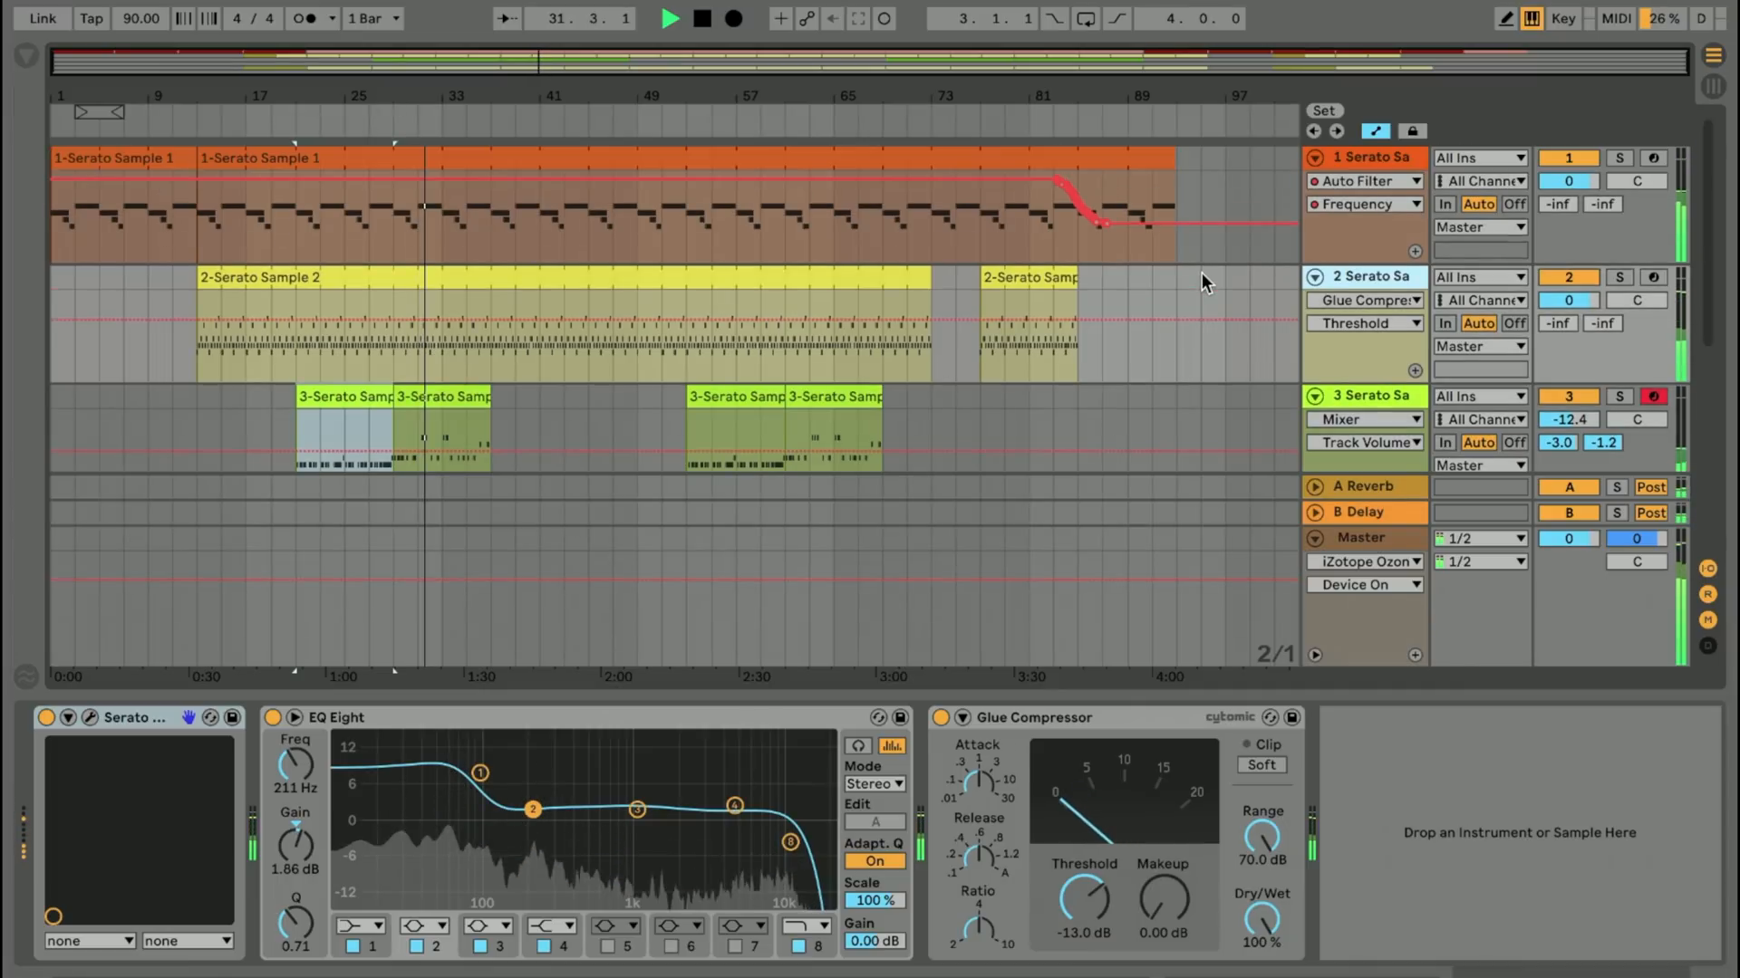
left_click(1348, 161)
scroll(67, 736, "left", 8)
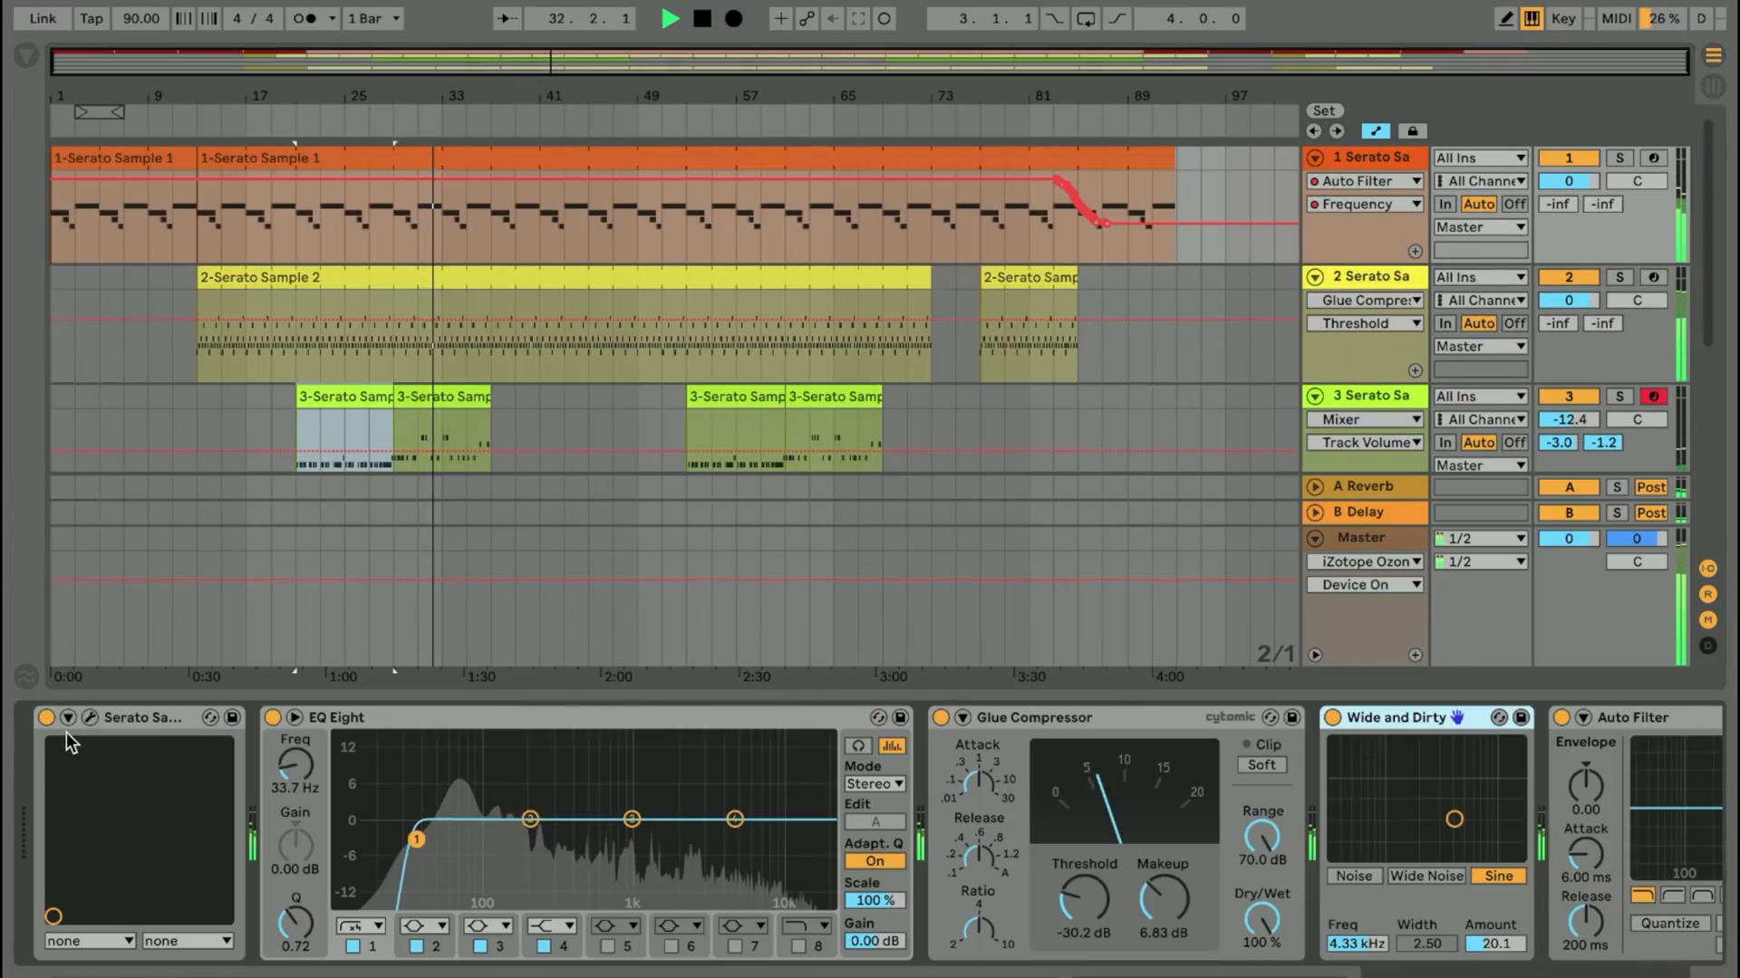
left_click(92, 717)
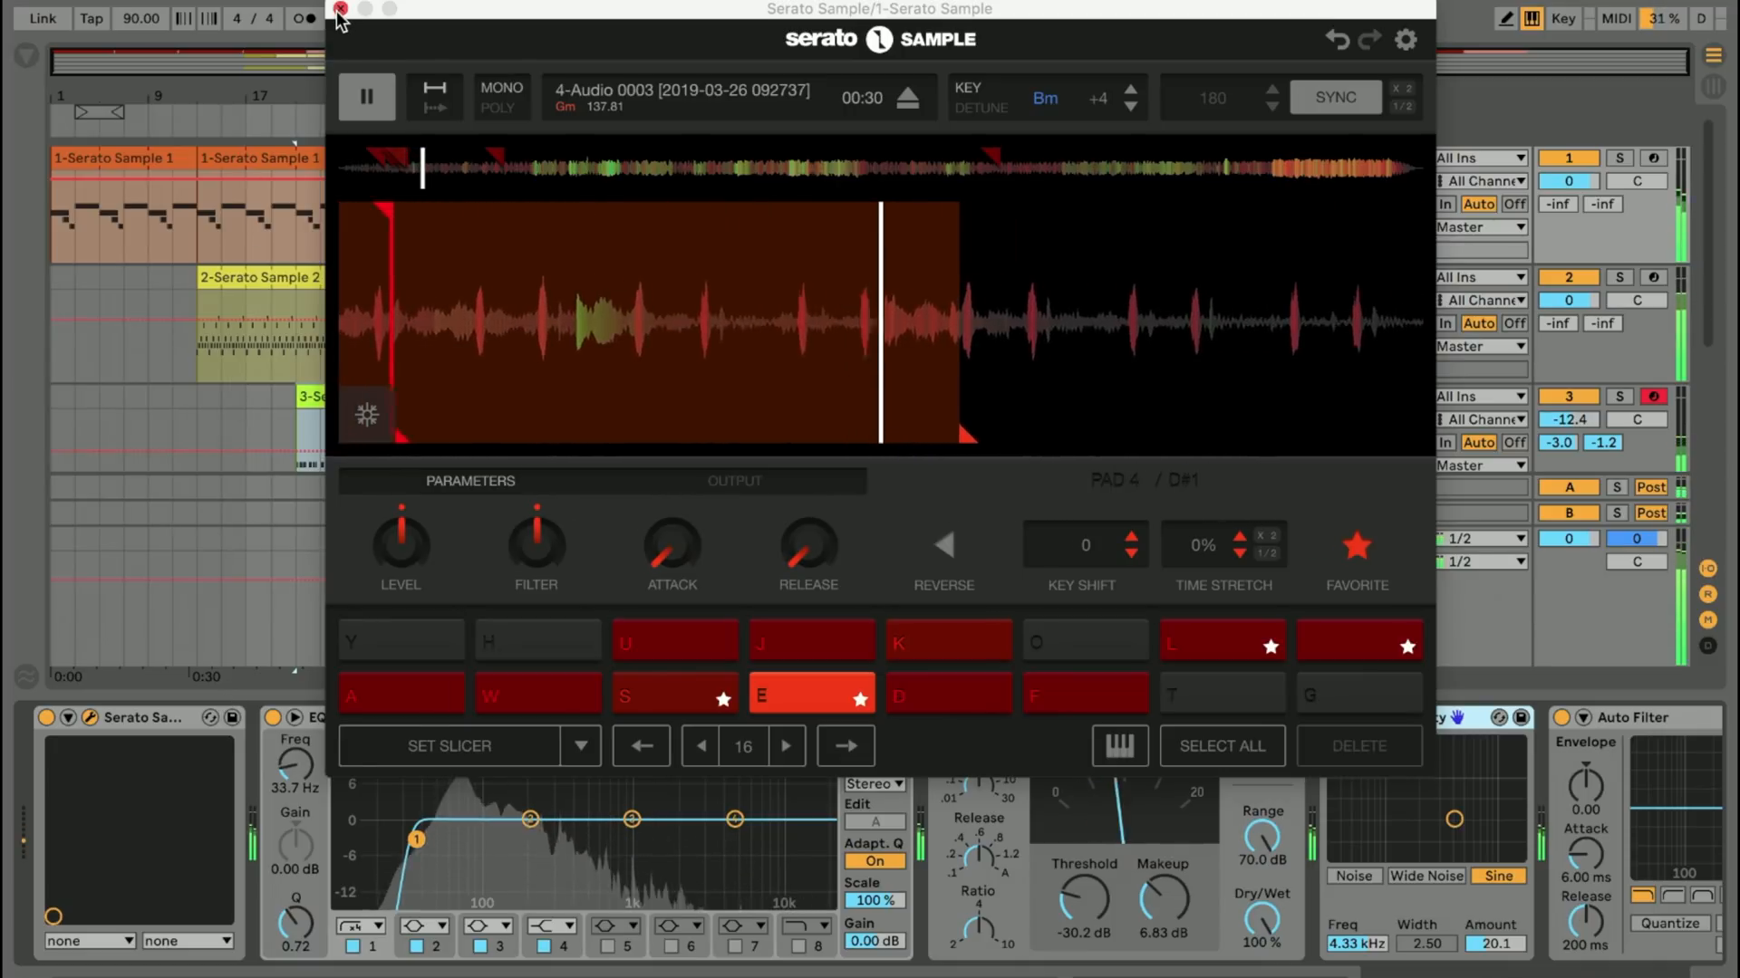
key("s")
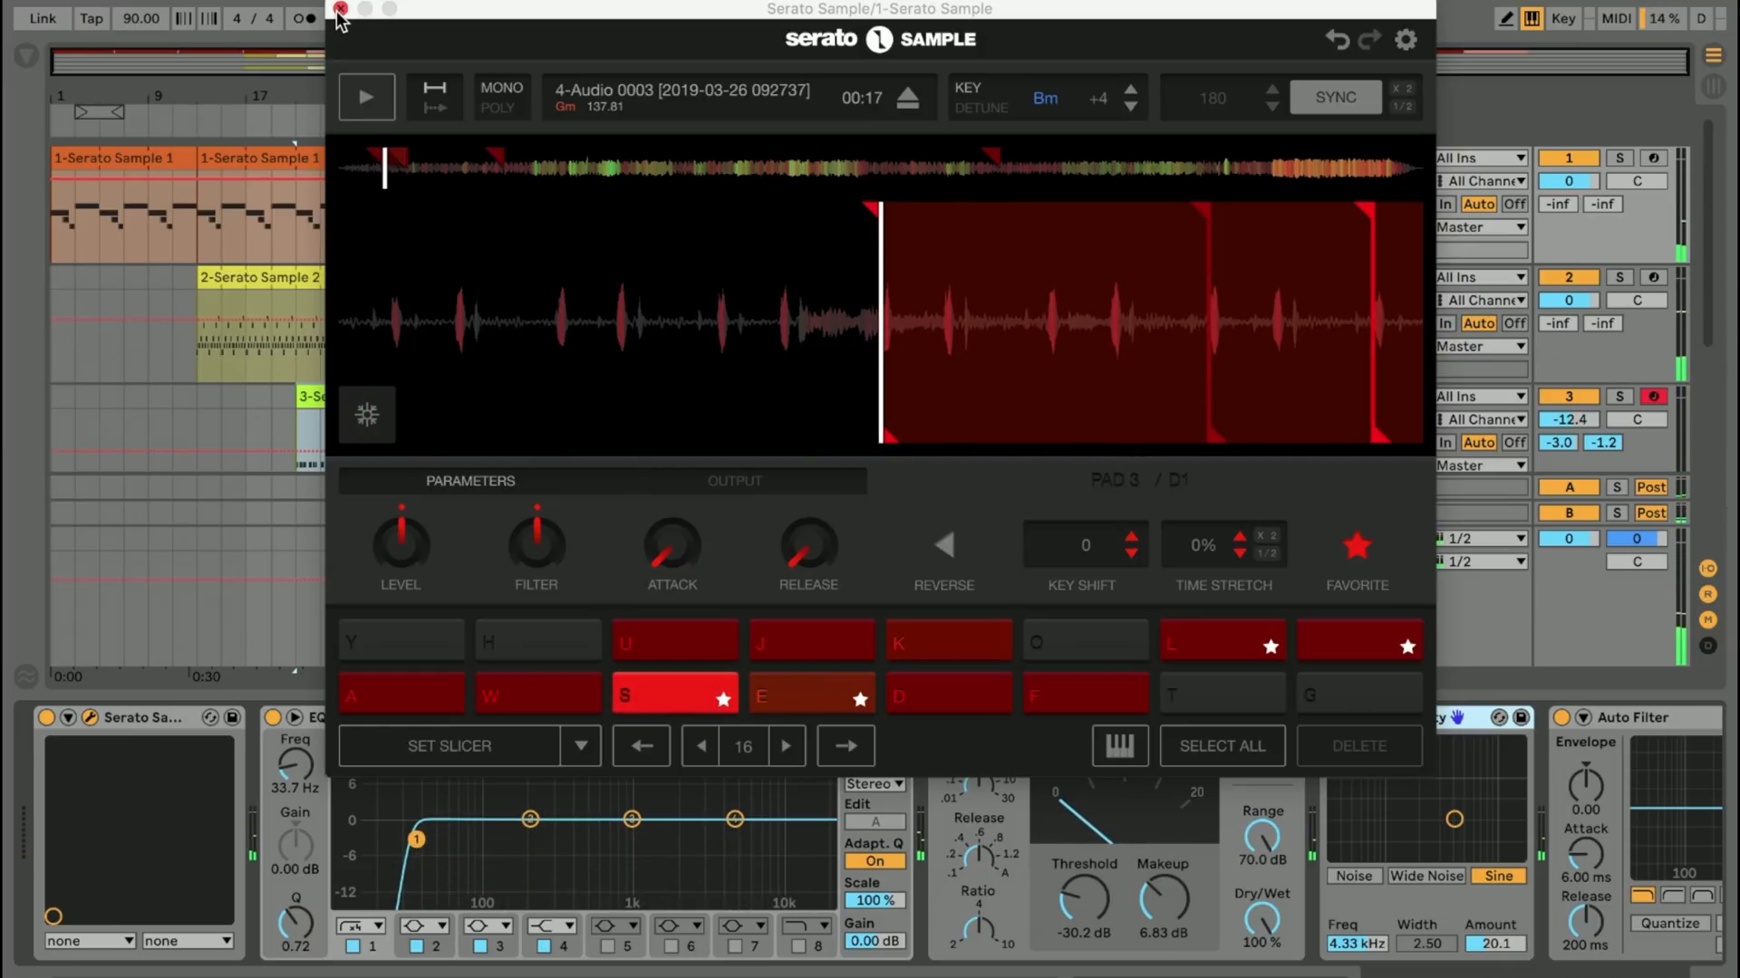
left_click(341, 9)
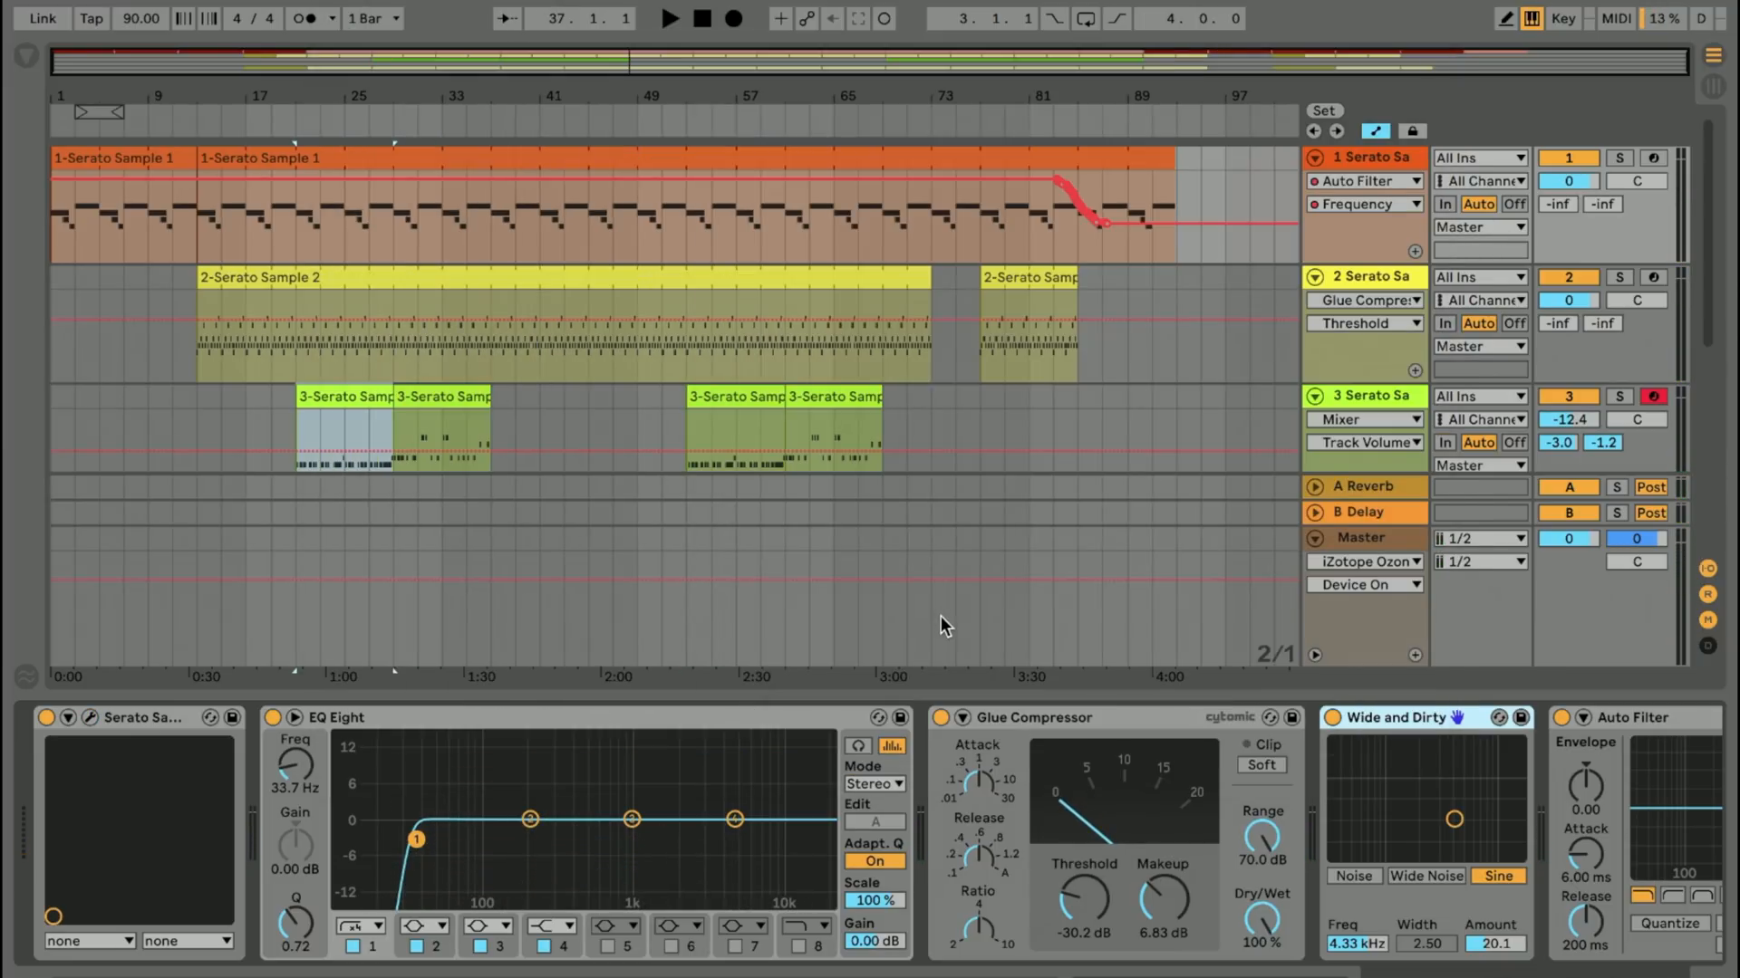
Step: Examine the Effectrix effect pattern on the Master track with playback stopped, and close its window
left_click(1128, 663)
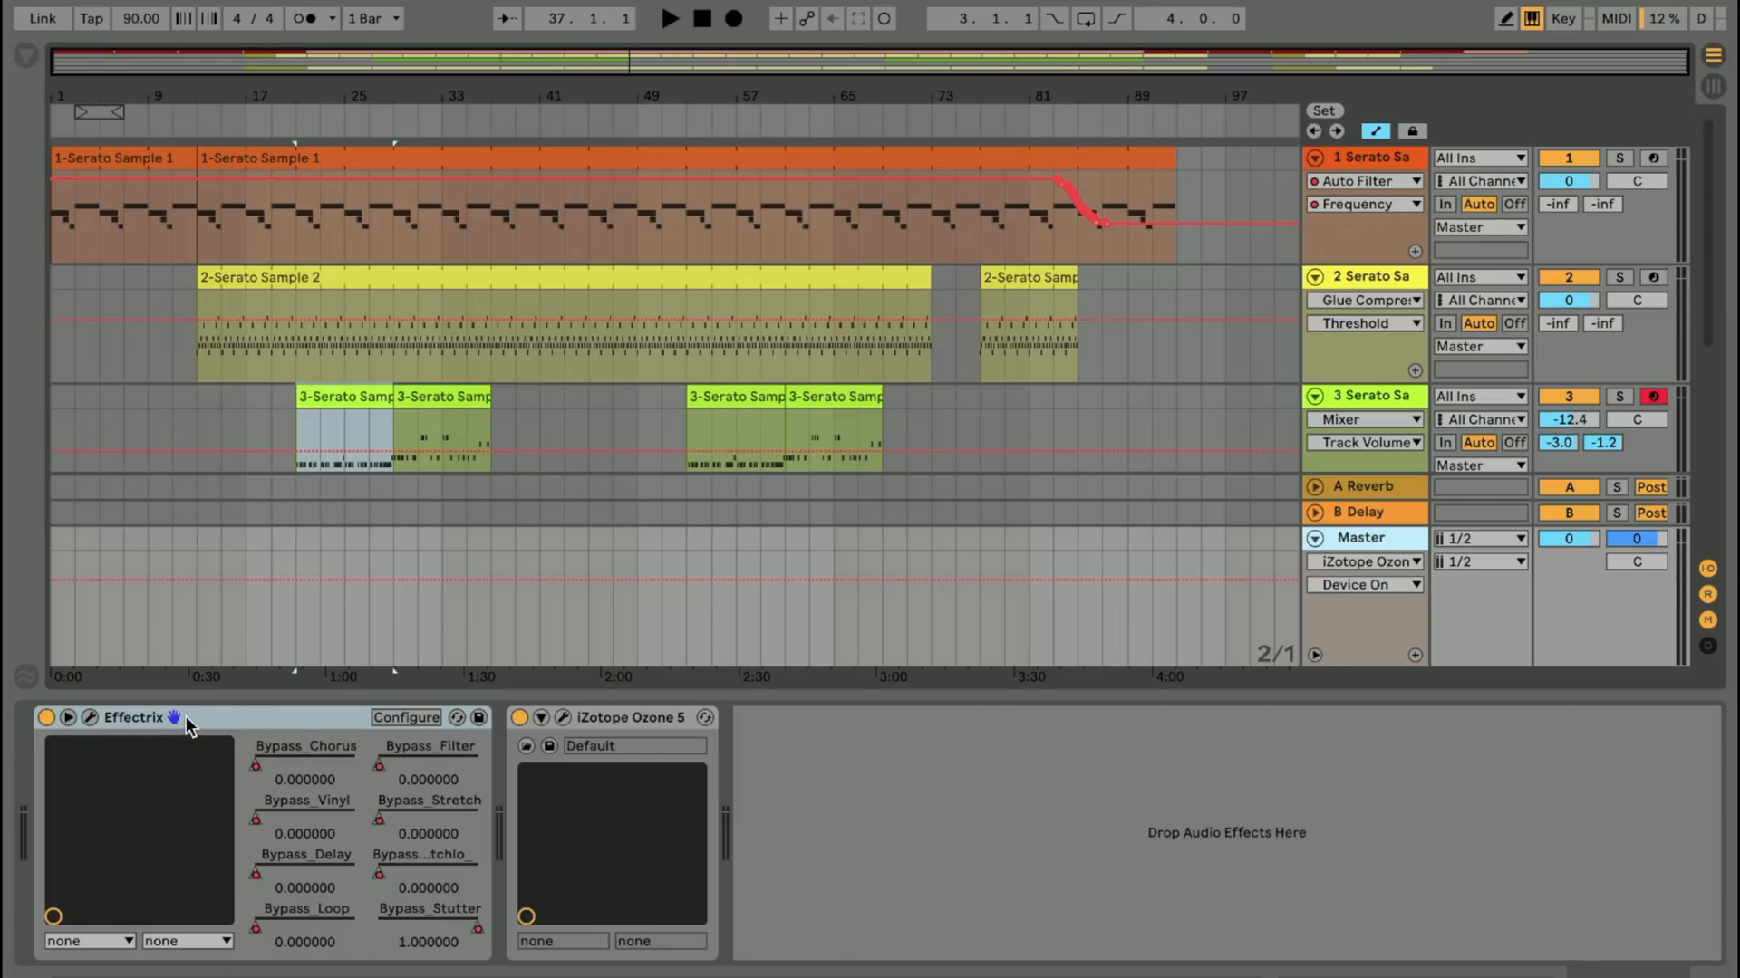
left_click(90, 718)
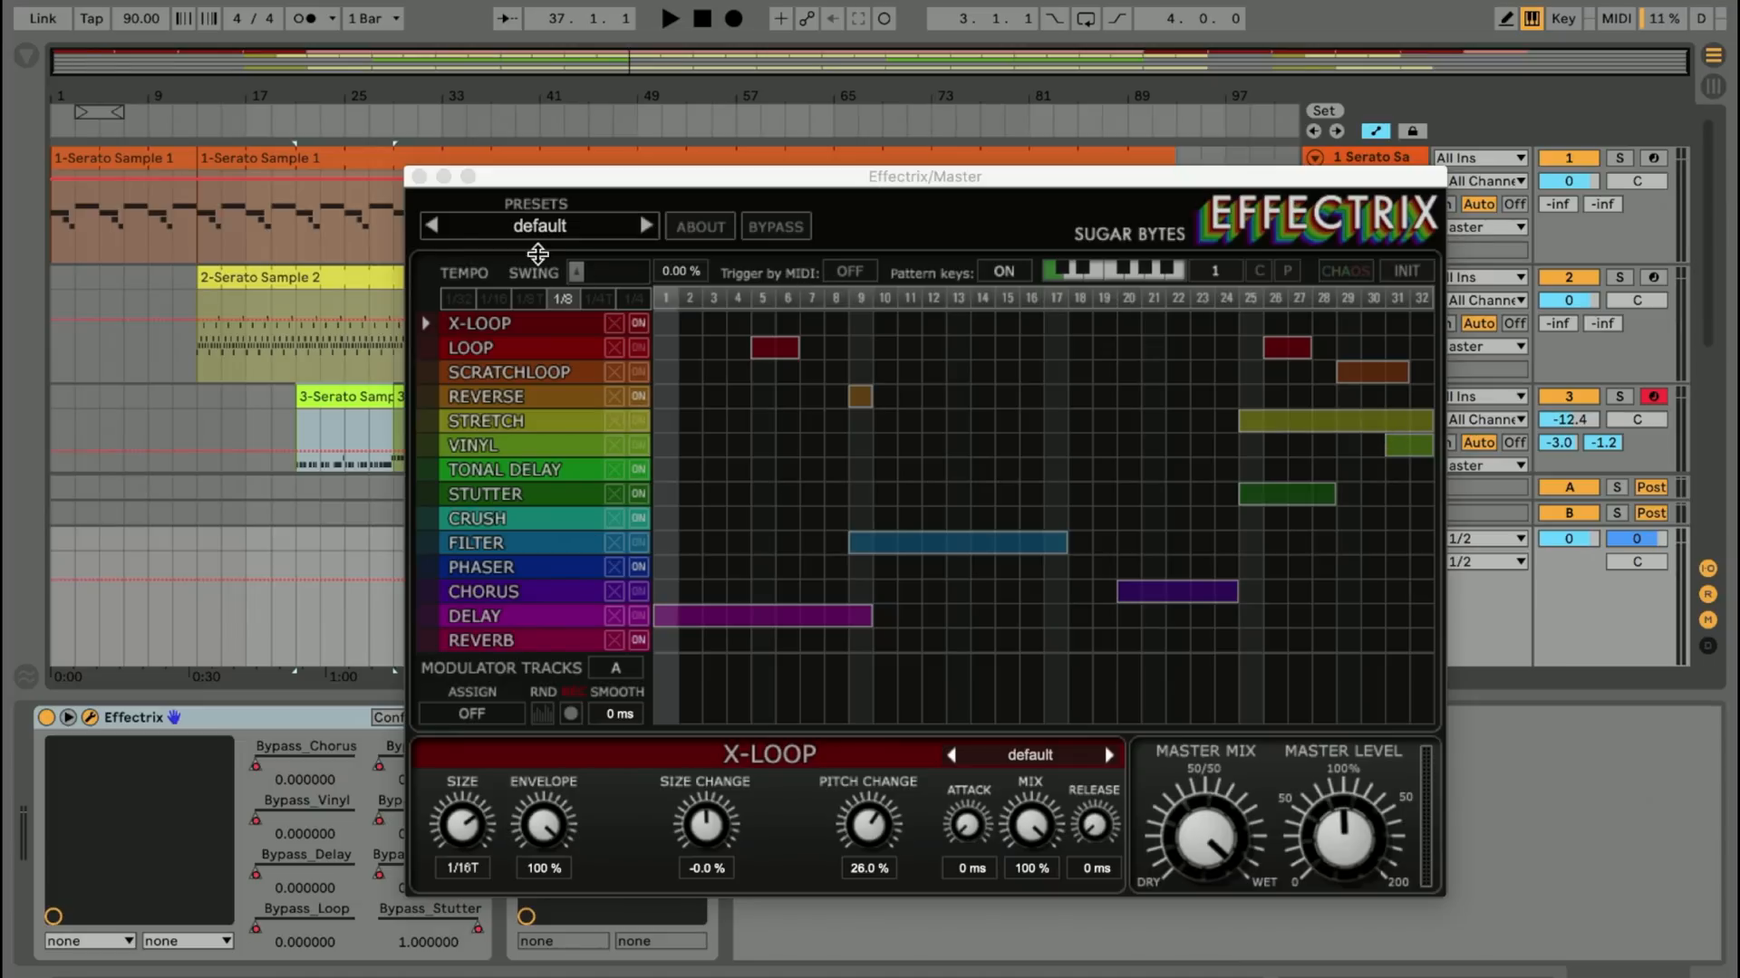
left_click(418, 176)
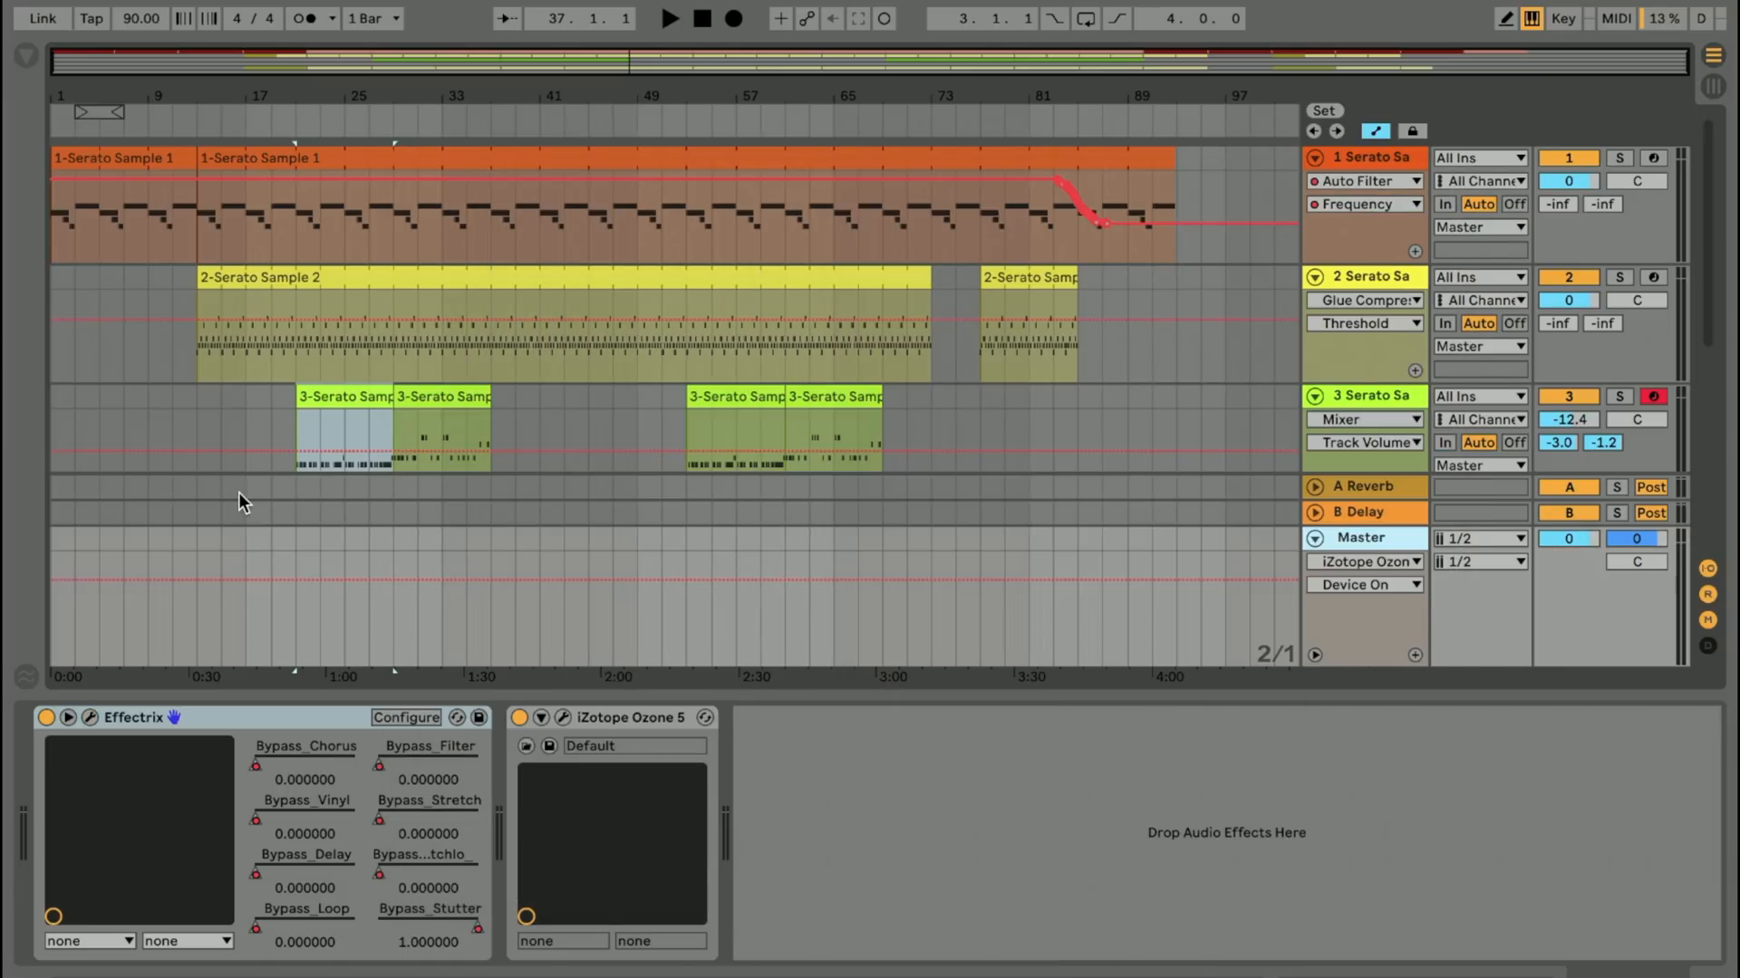
Step: Play the arrangement from bar 1 and open Serato Sample for the first clip on track 1
left_click(53, 563)
key("space")
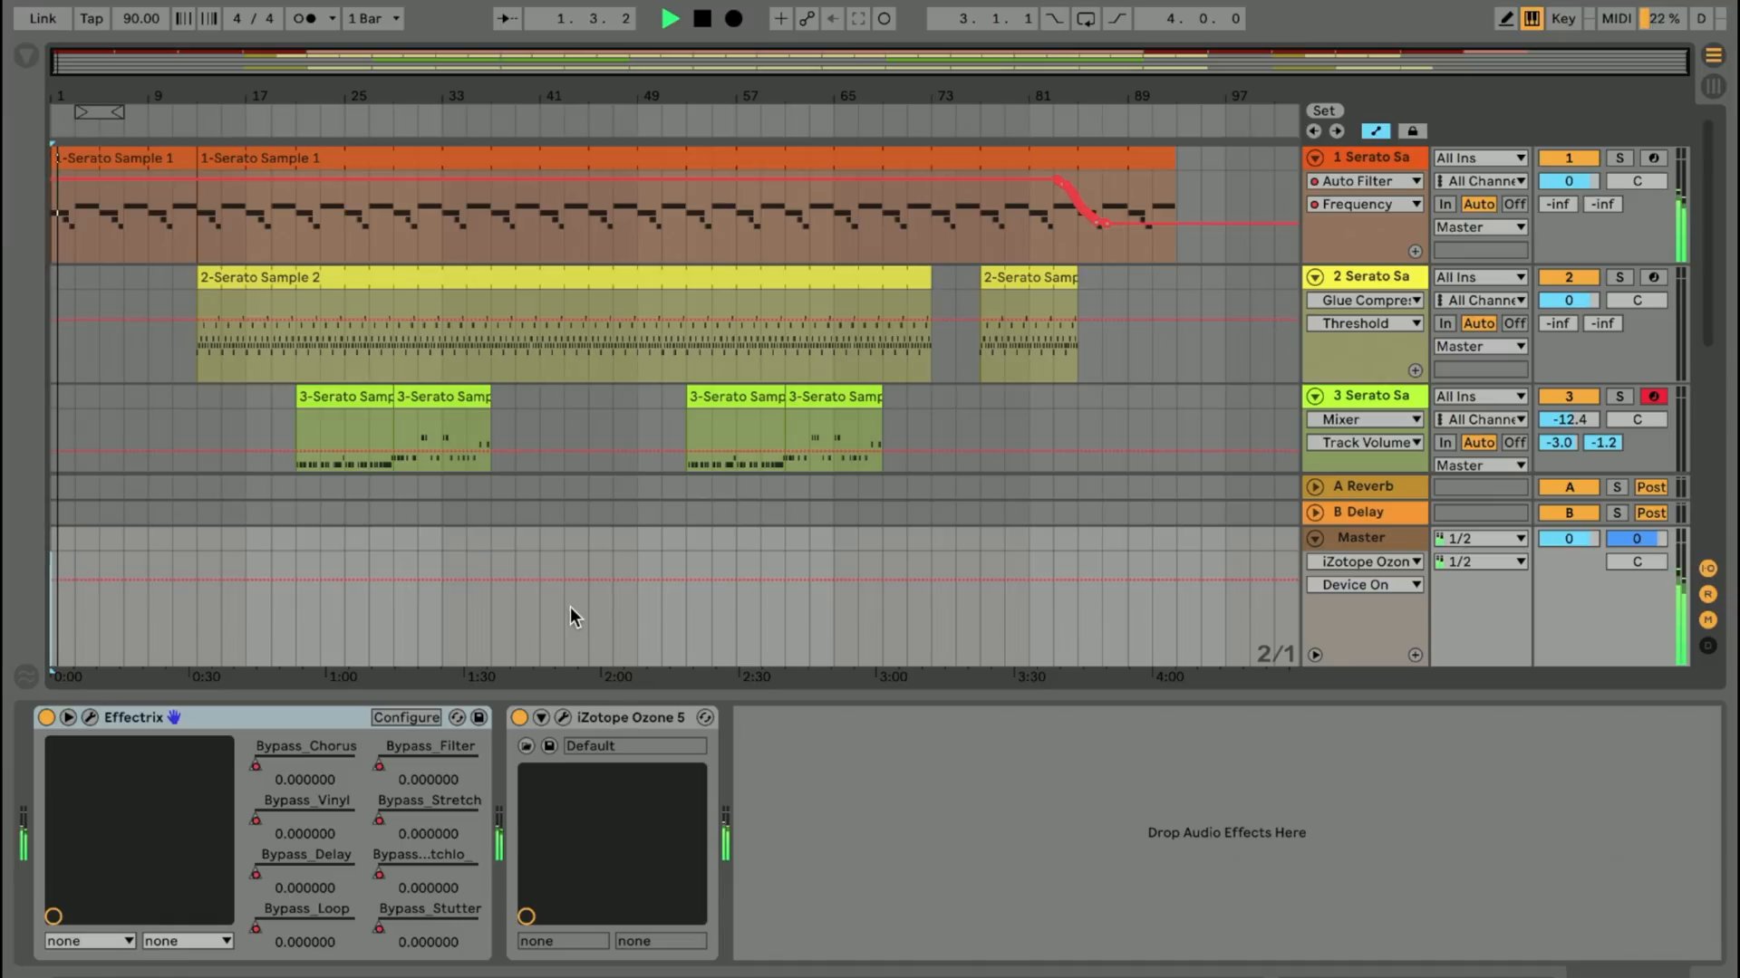
left_click(116, 156)
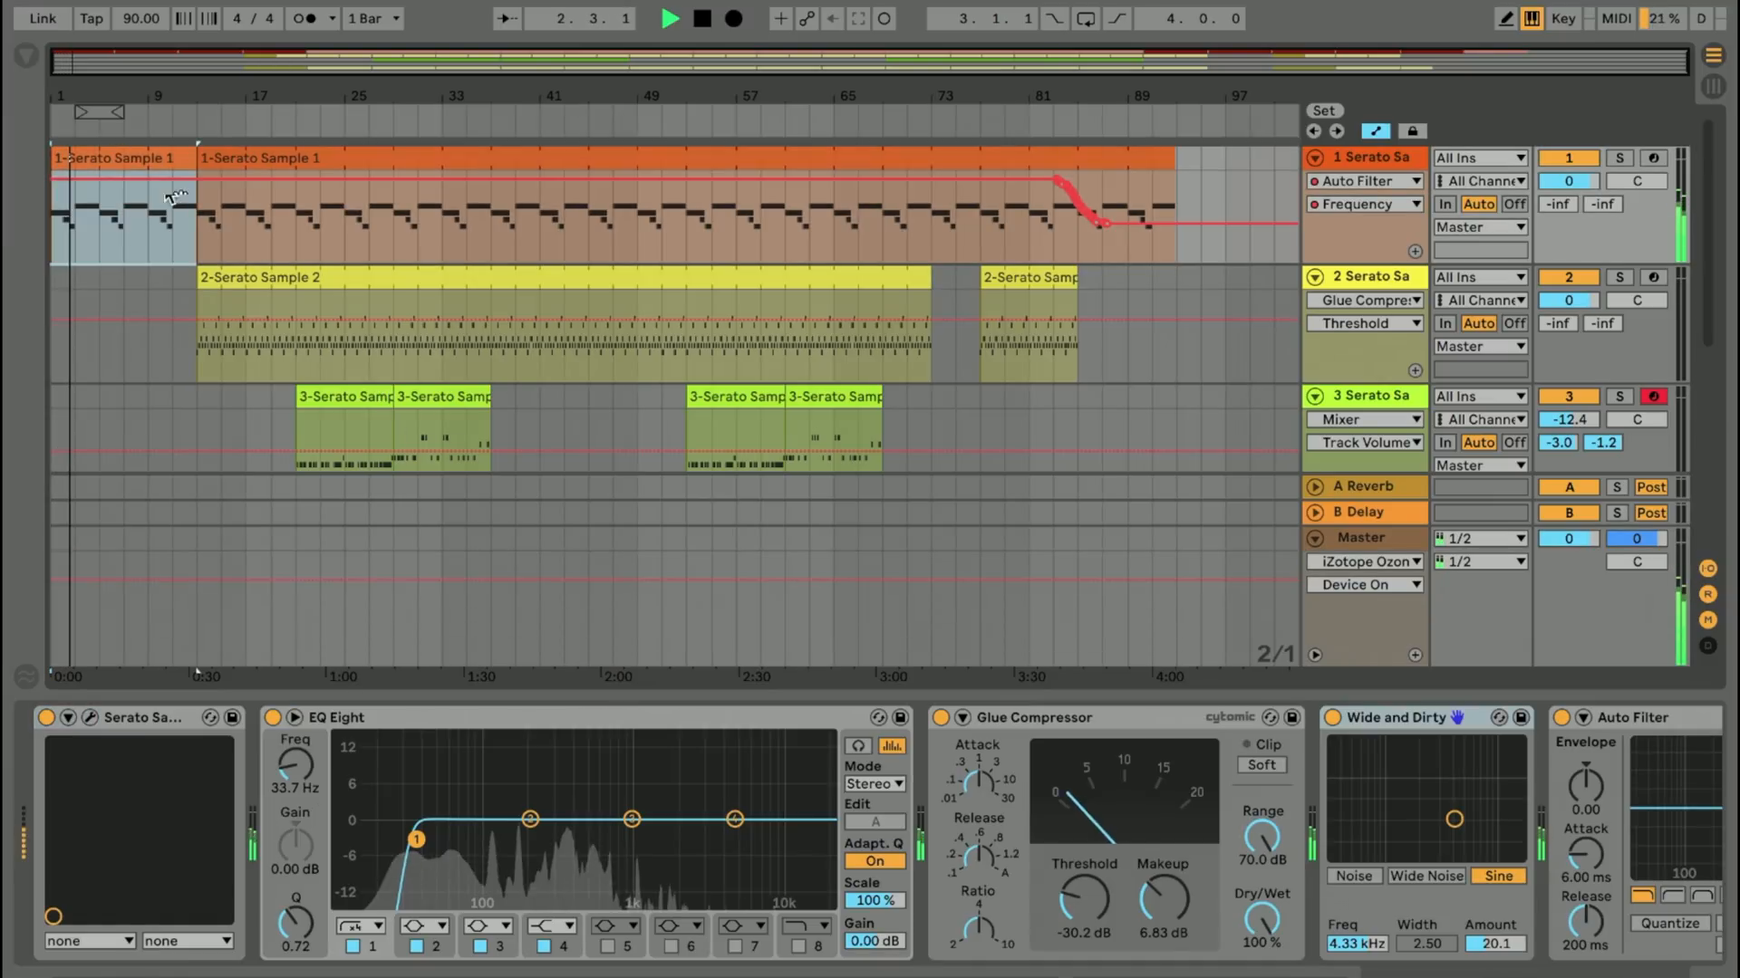
left_click(89, 718)
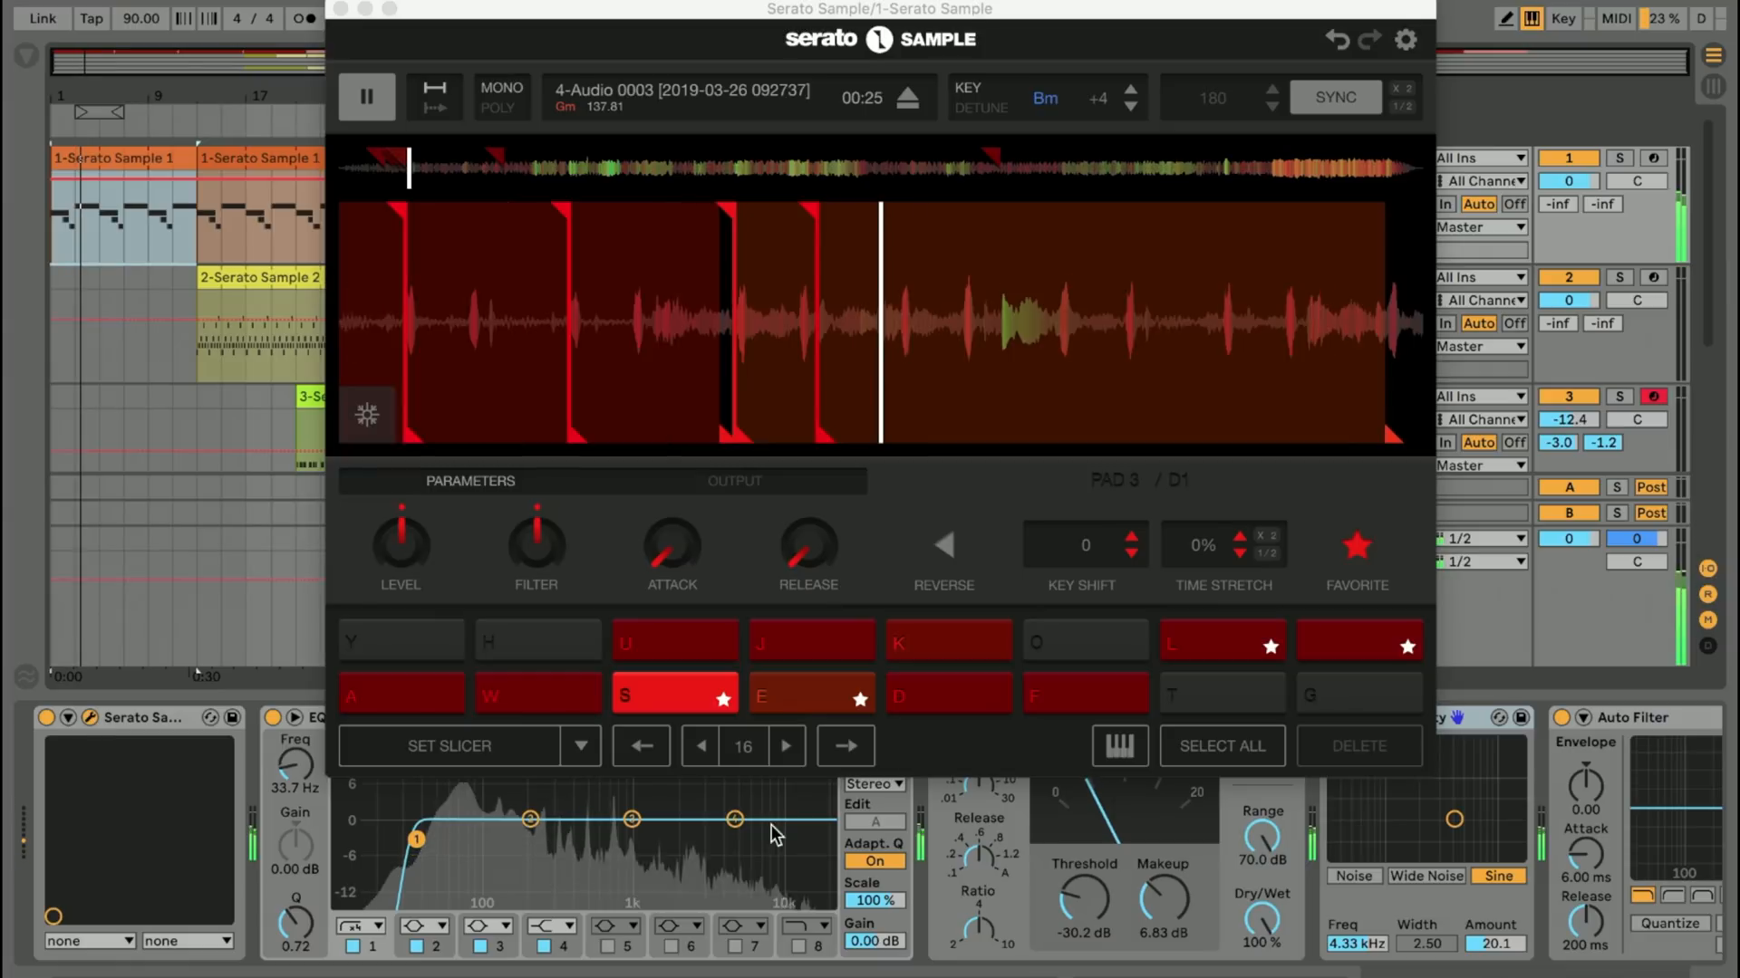
Step: Open the HalfTime effect at the end of track 1's device chain during playback and move its window aside
left_click(1573, 797)
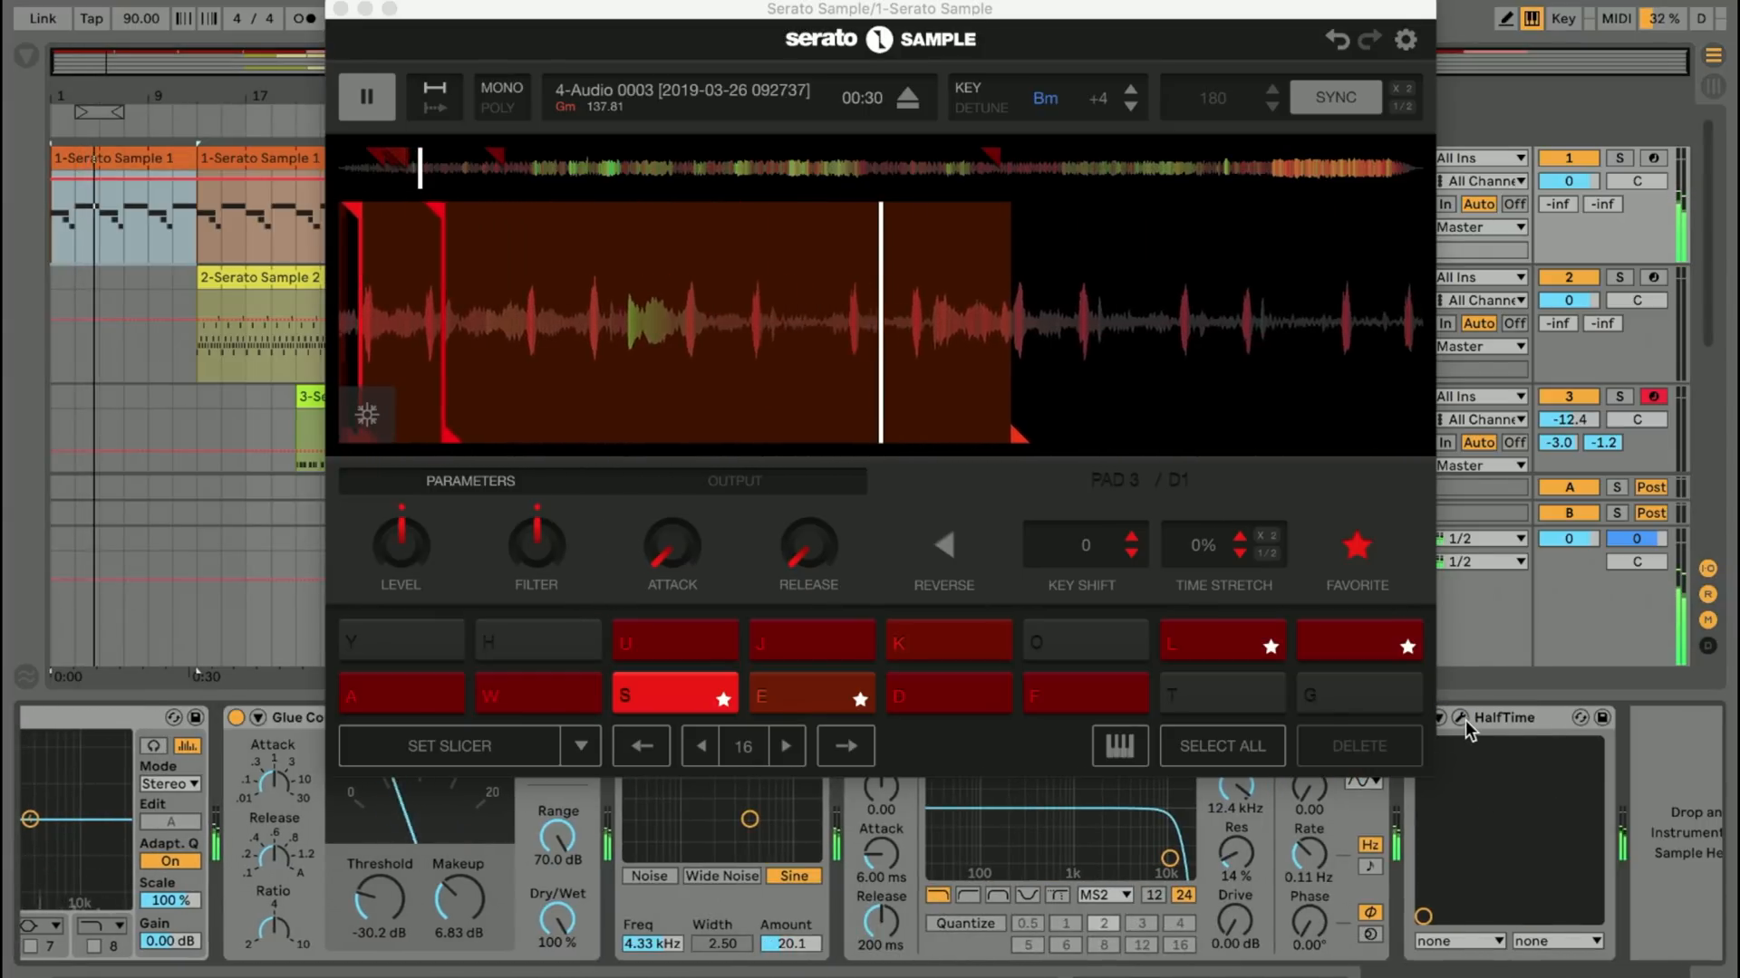
left_click(1461, 719)
left_click_drag(931, 116, 1286, 420)
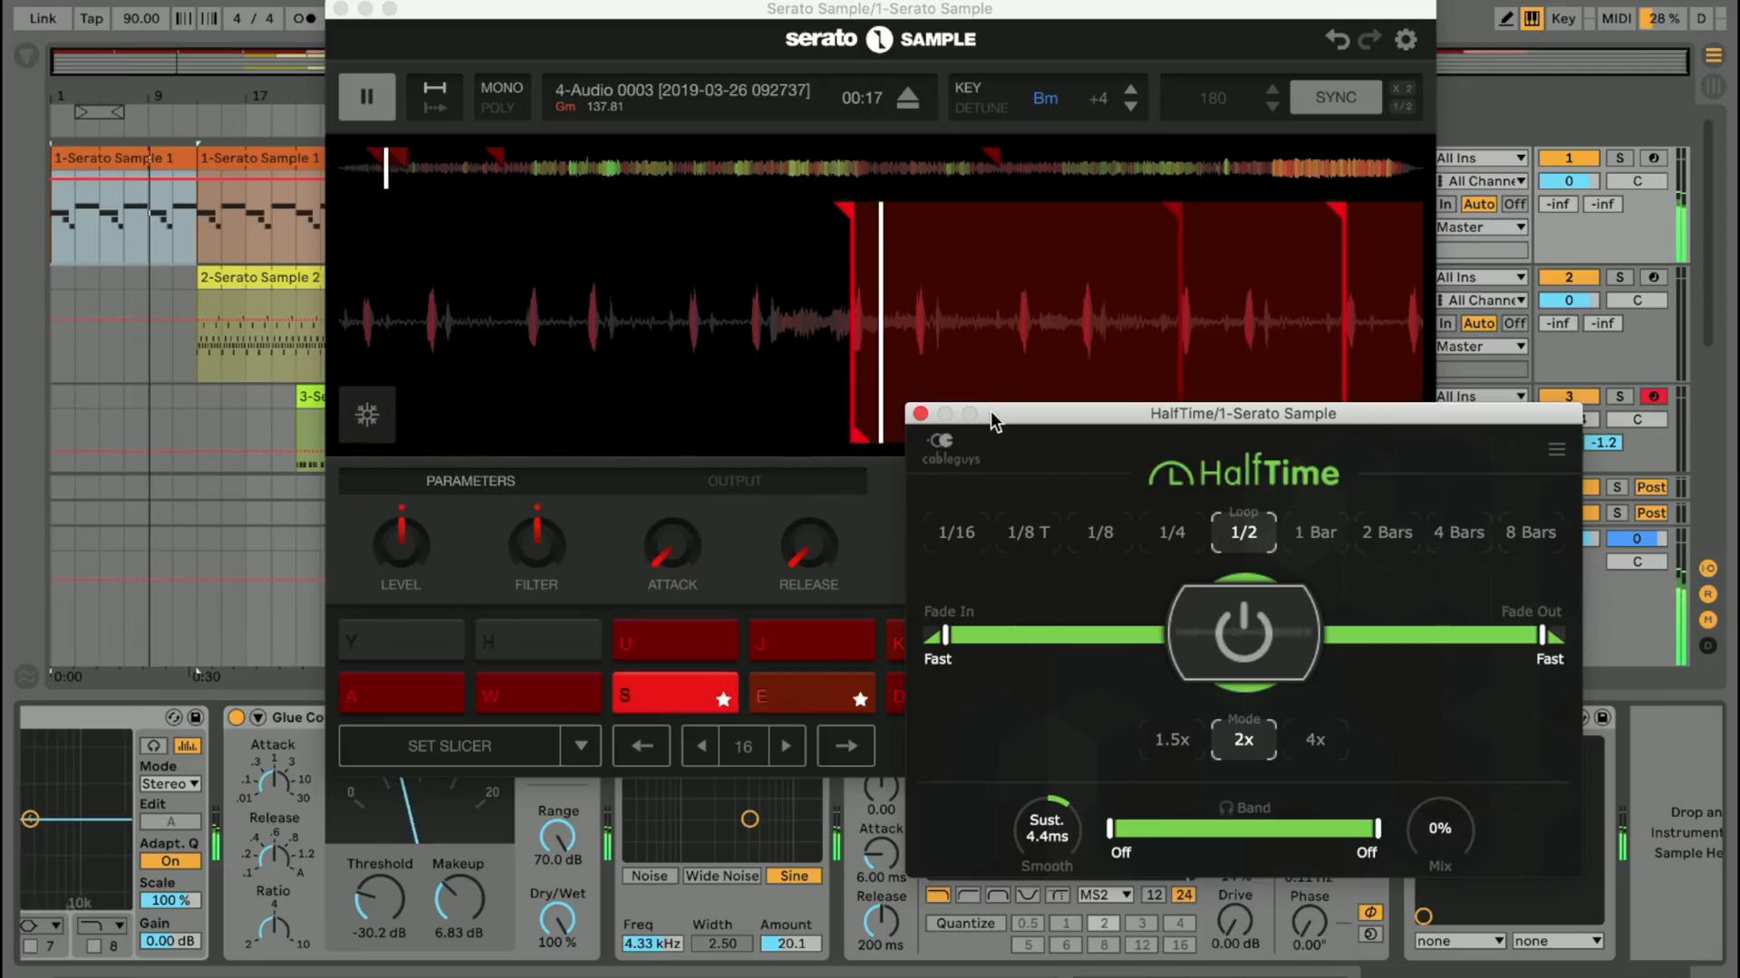
left_click_drag(991, 410, 1033, 450)
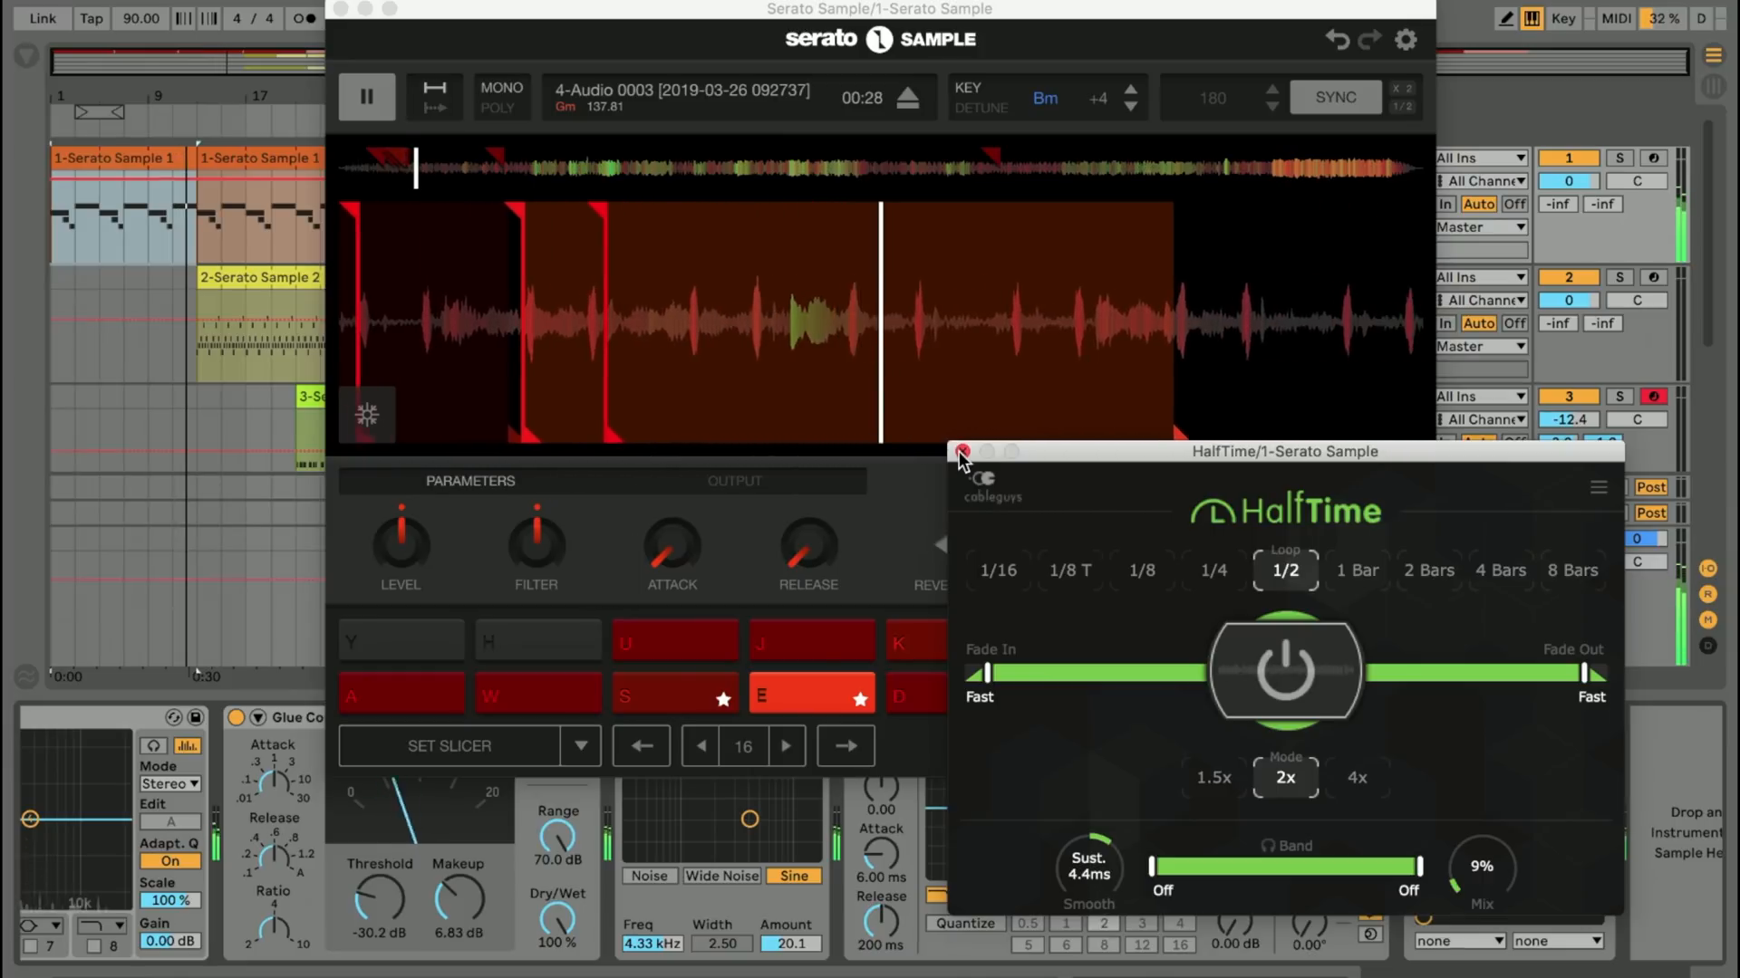
Step: Select the long drum clip on track 2 and view its Harlem Underground Band chops in Serato Sample during playback
left_click(290, 283)
left_click(290, 282)
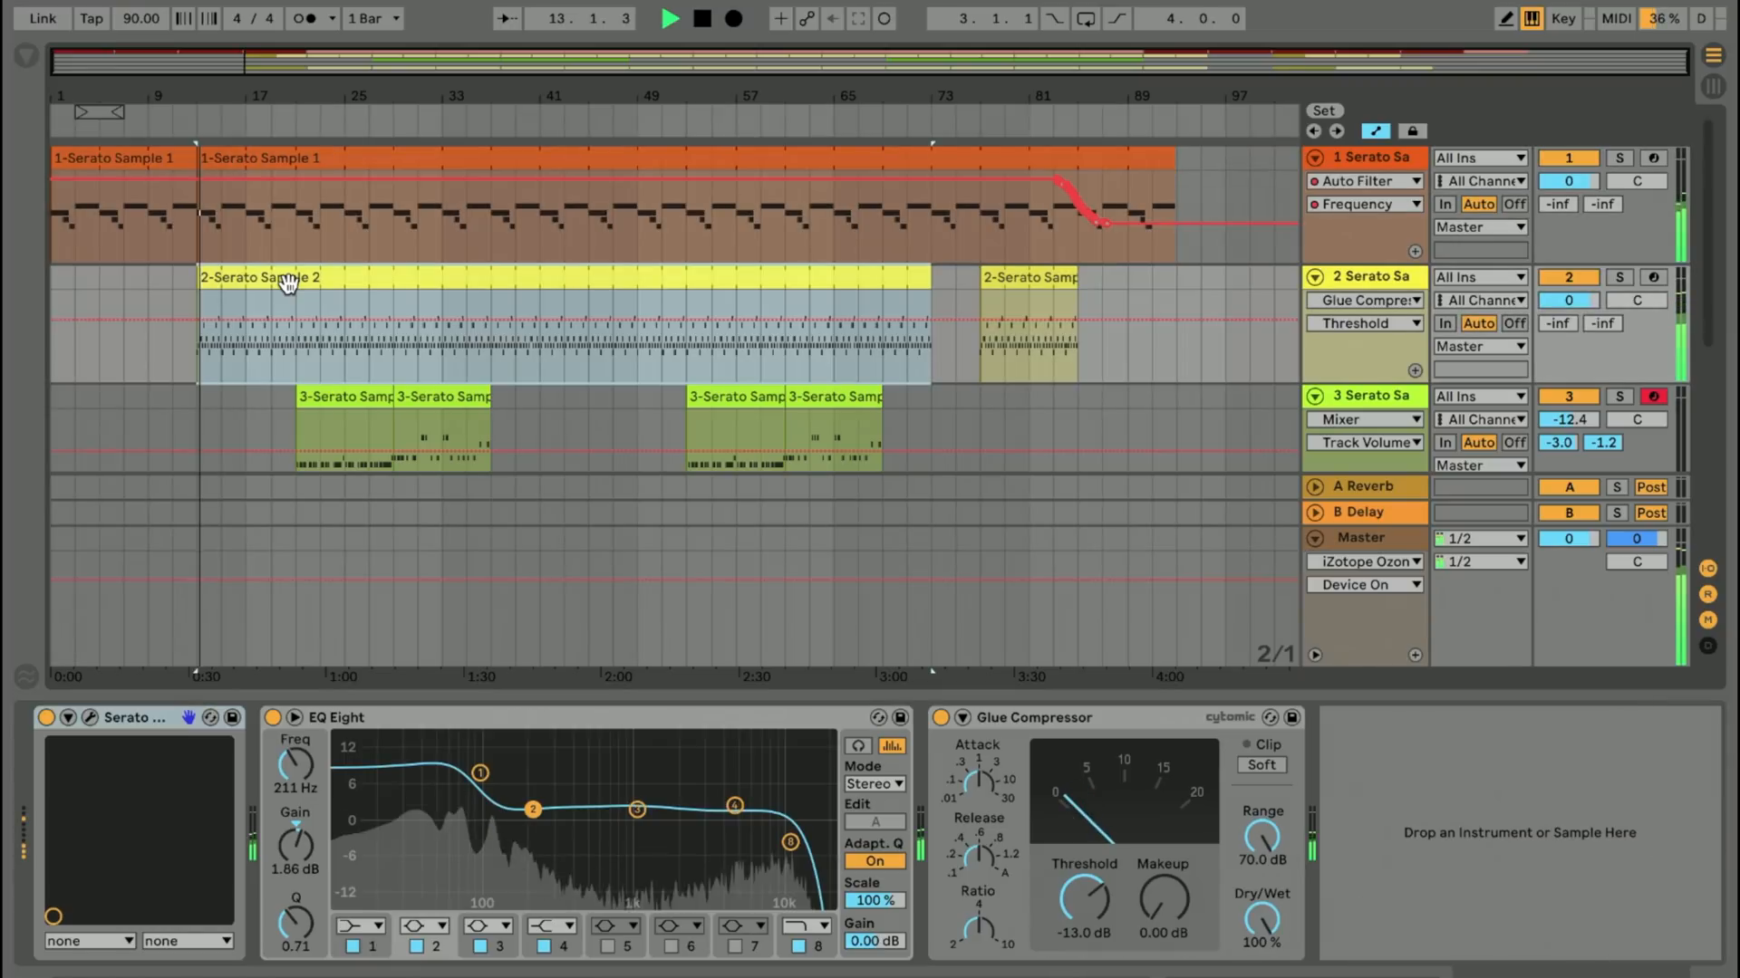
left_click(89, 716)
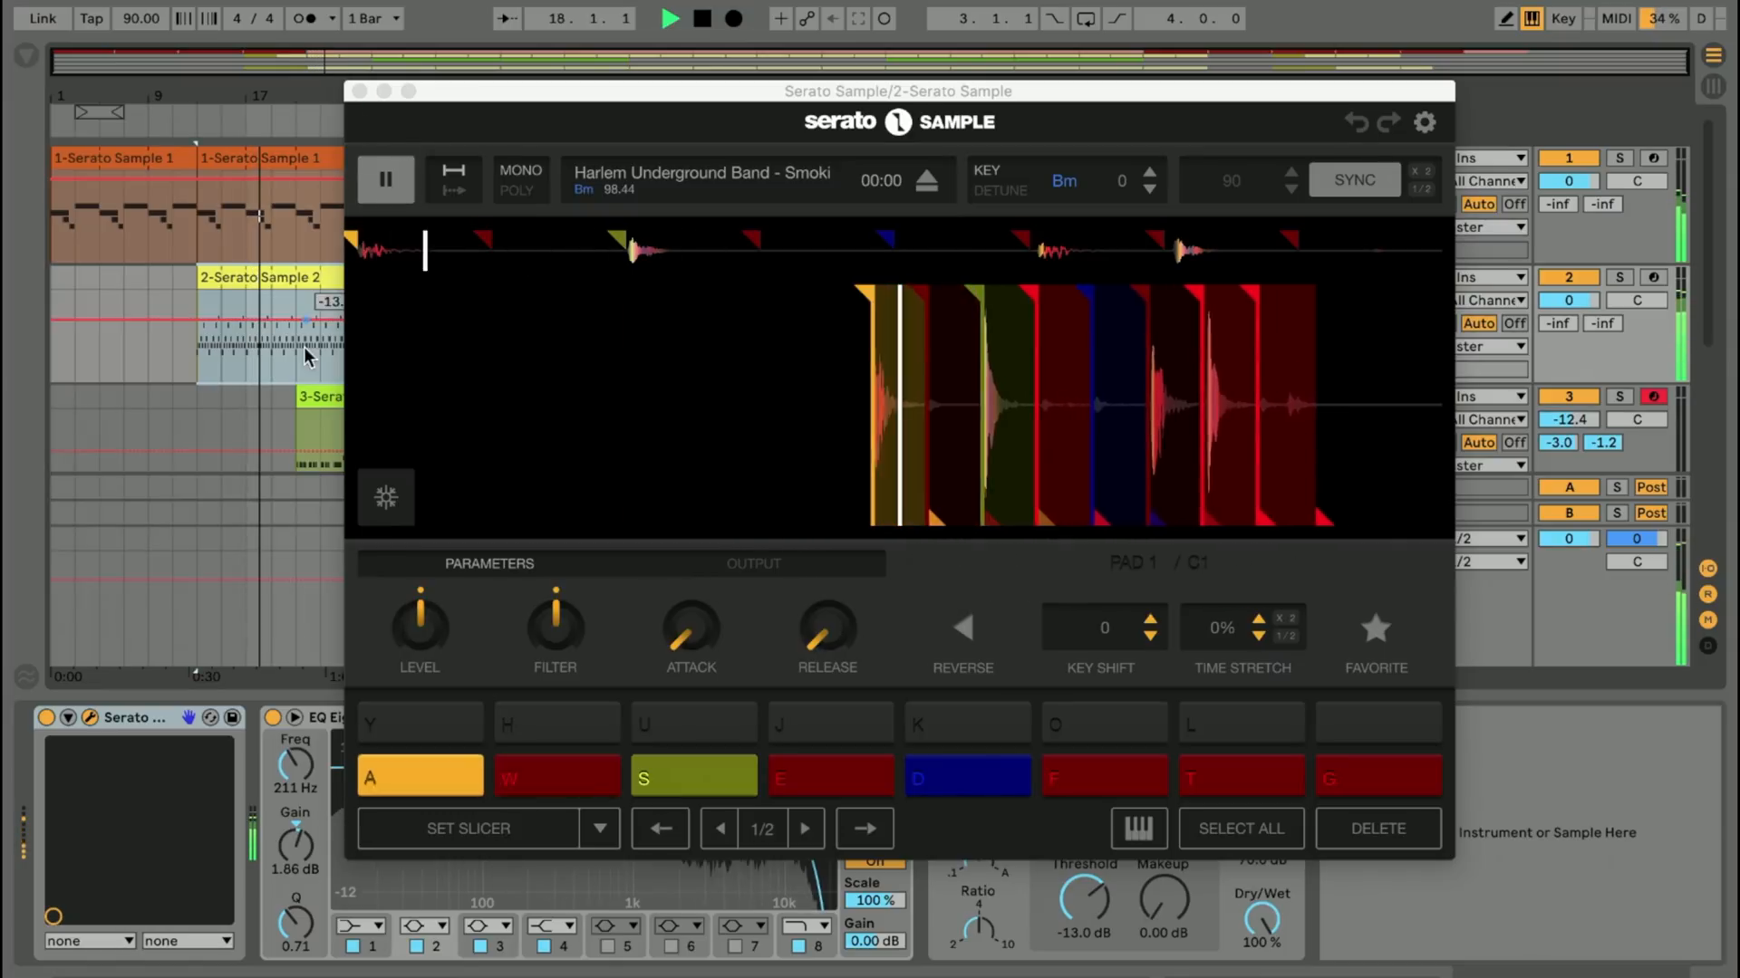
Step: Select the first vocal clip on track 3 during playback, and open Effectrix on the Master track
left_click(312, 397)
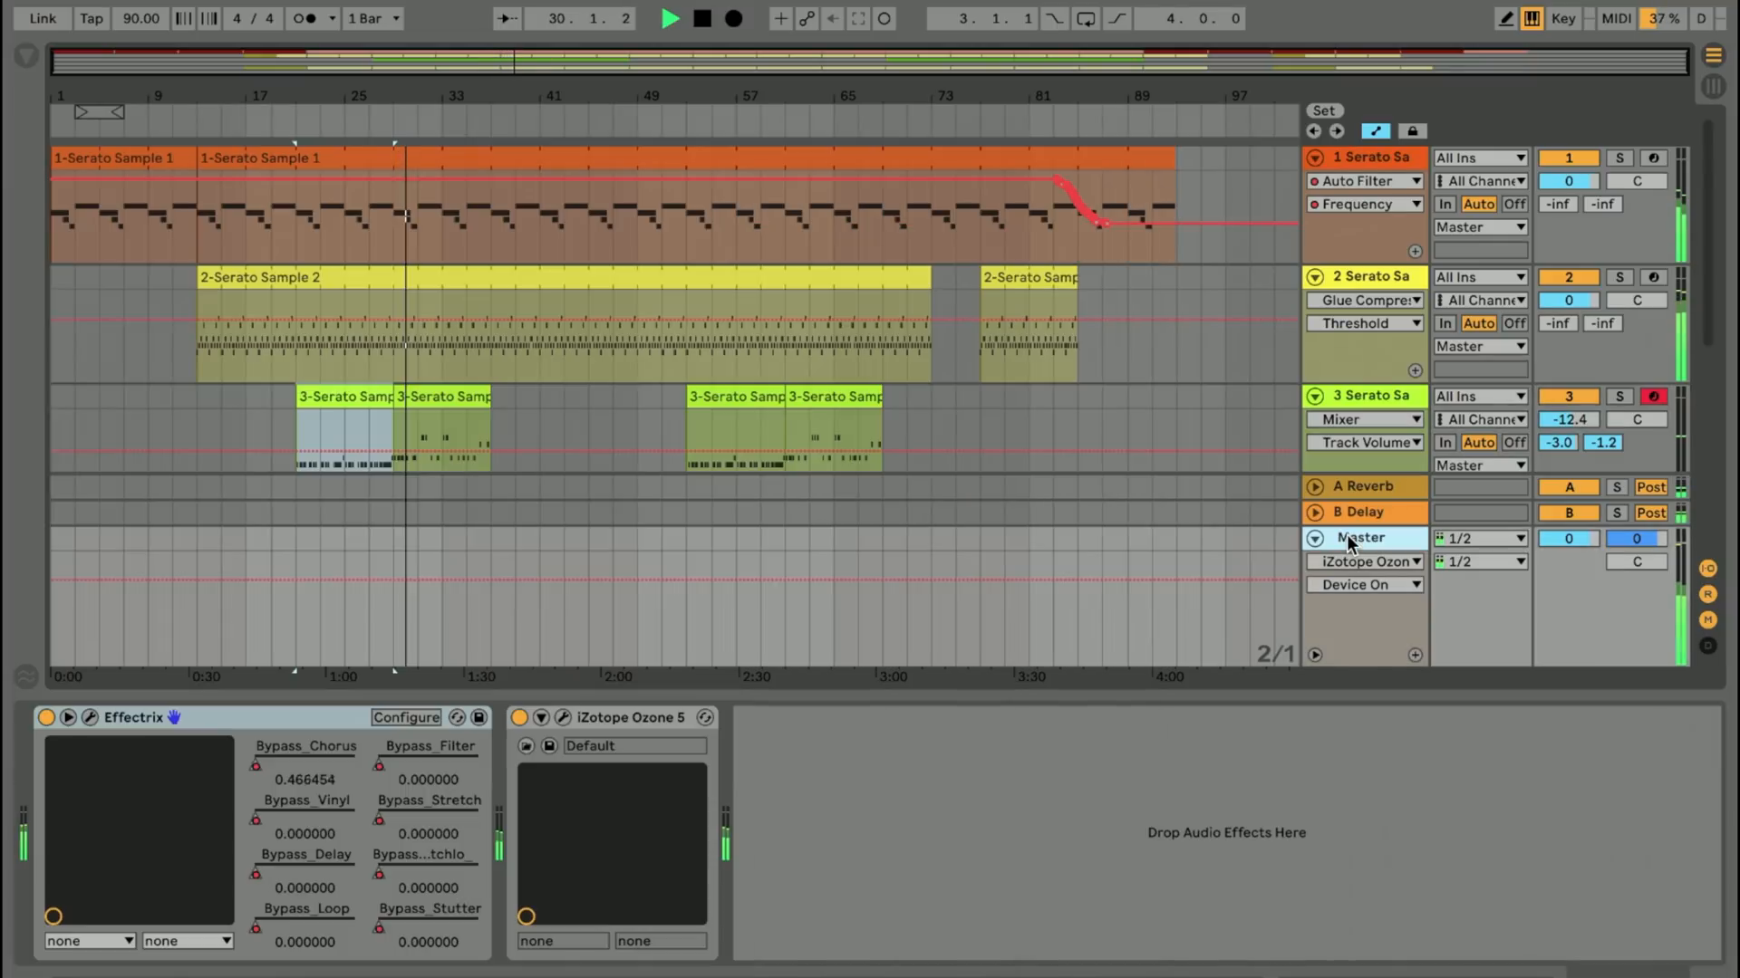
left_click(1346, 536)
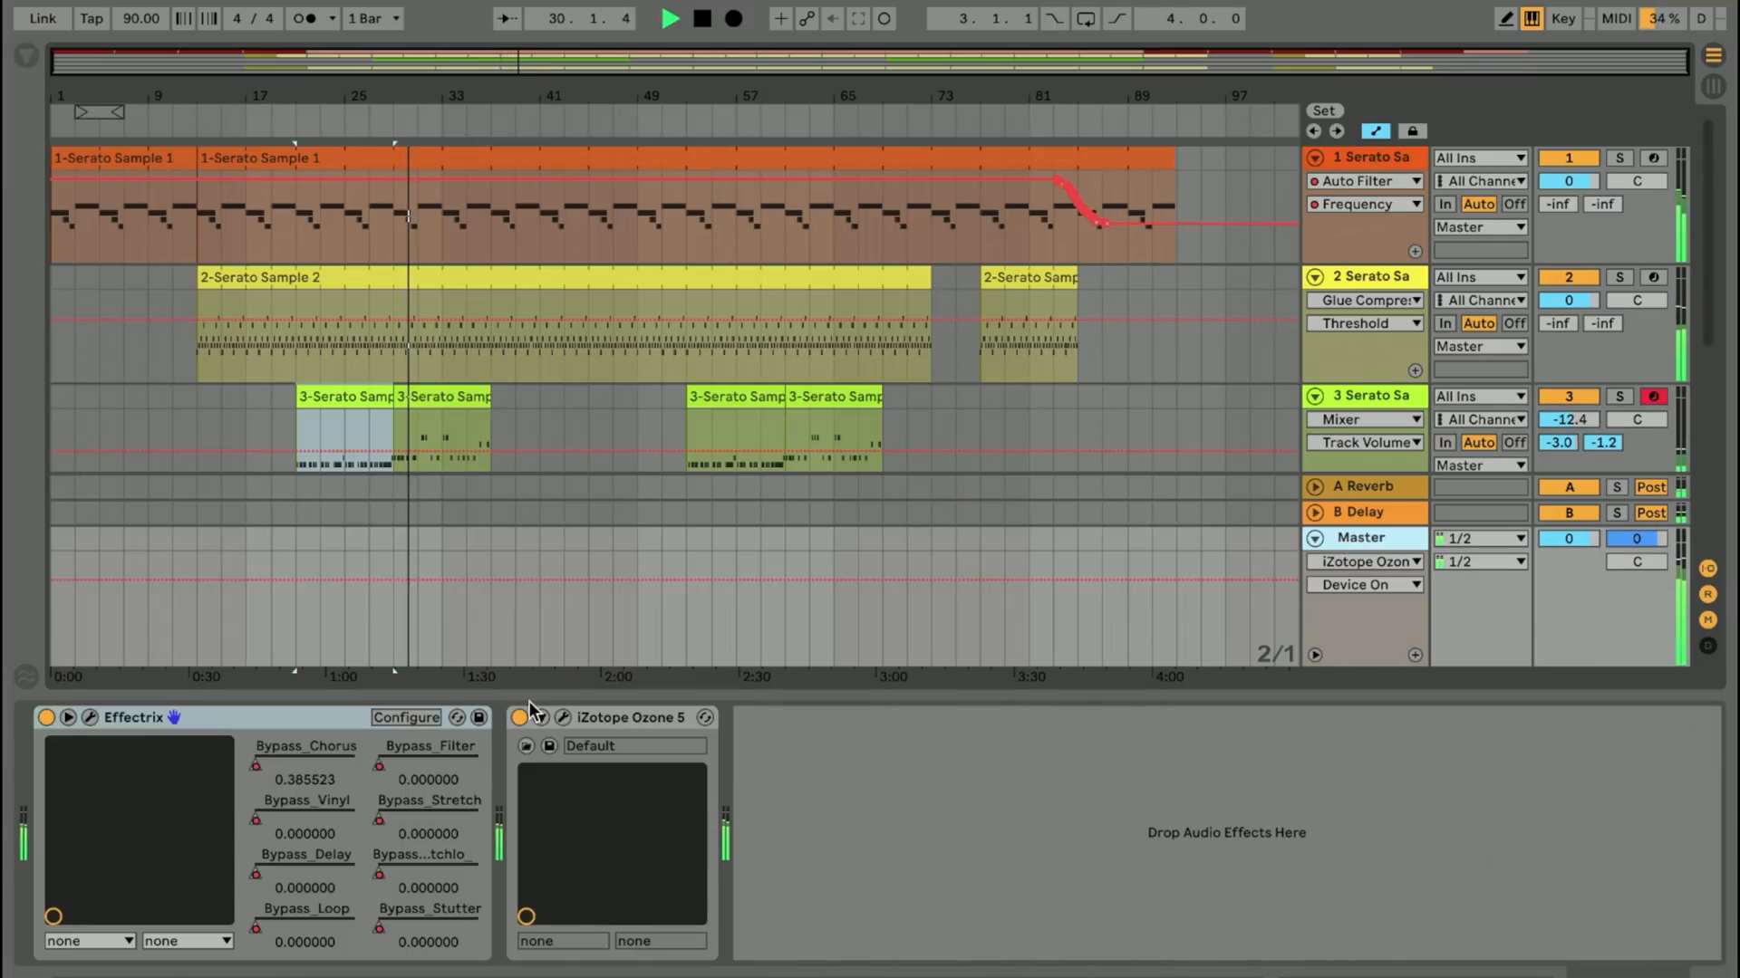
left_click(89, 717)
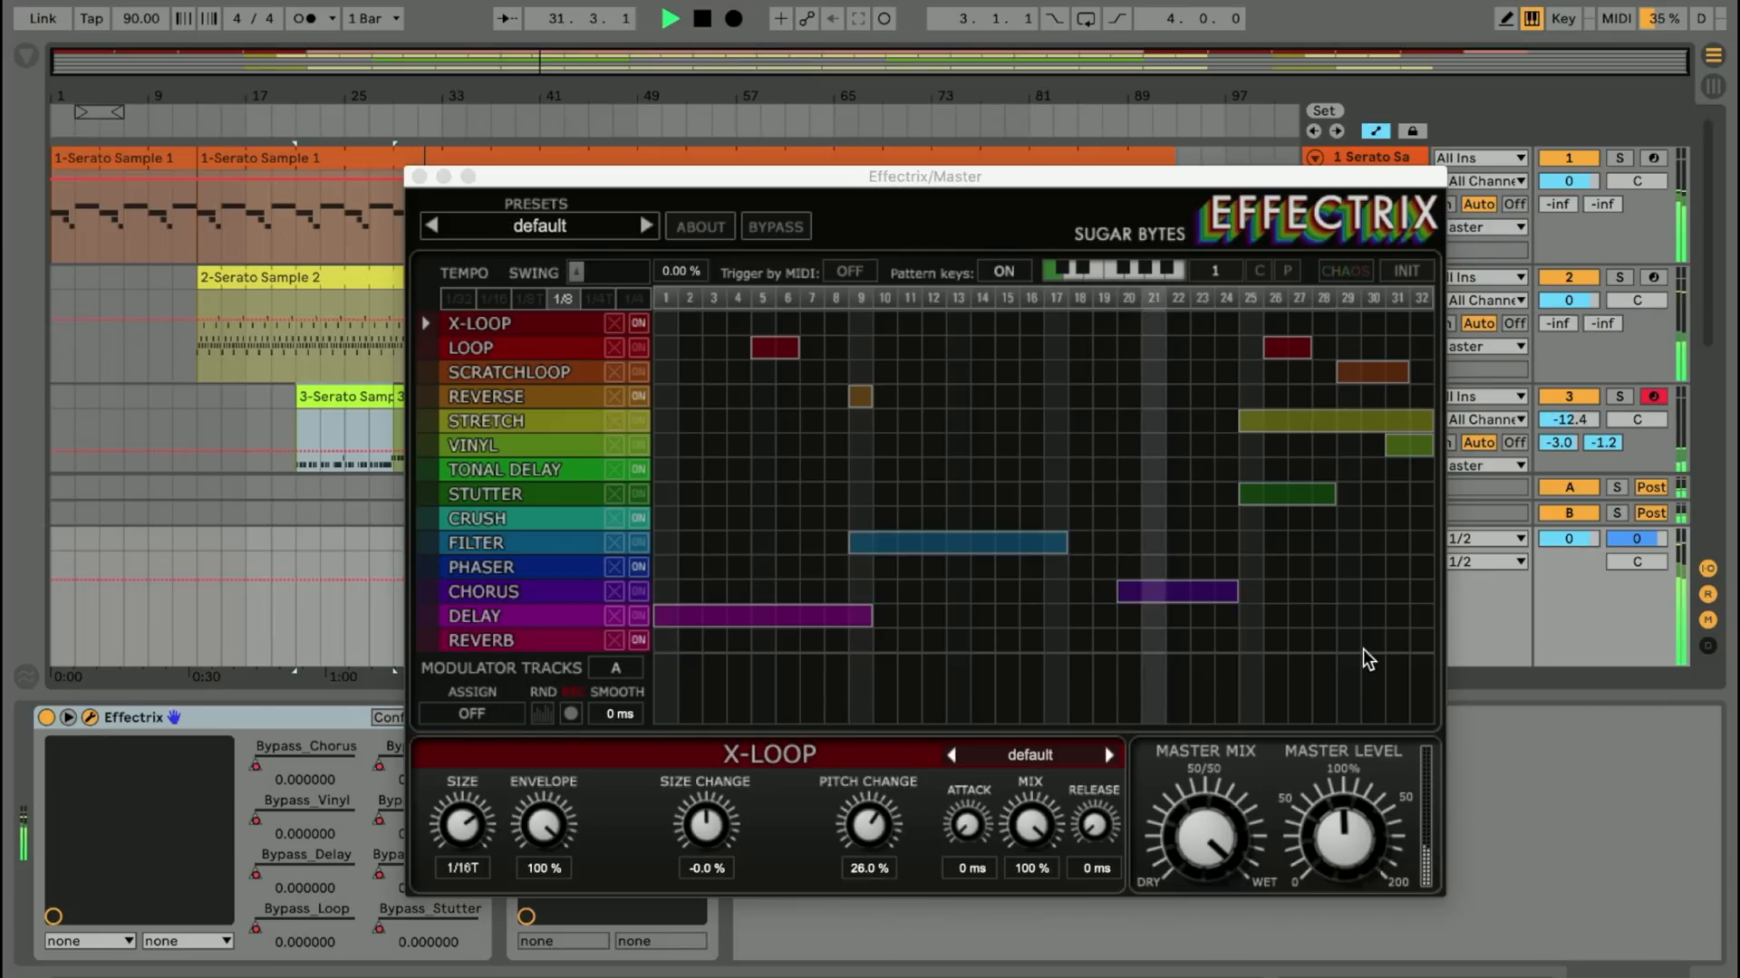